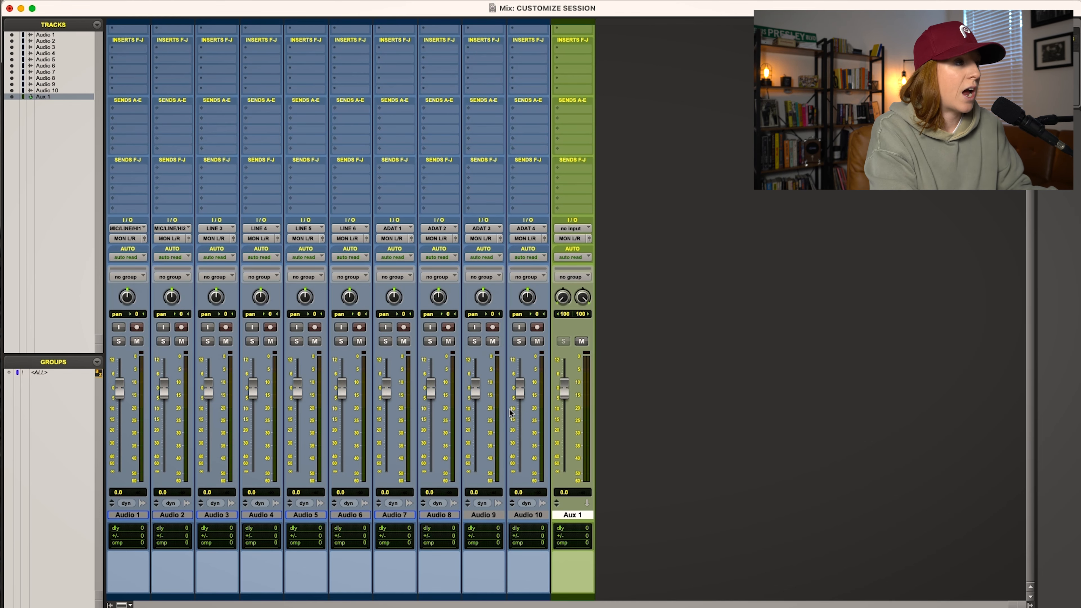
key(super+equal)
key(super+equal)
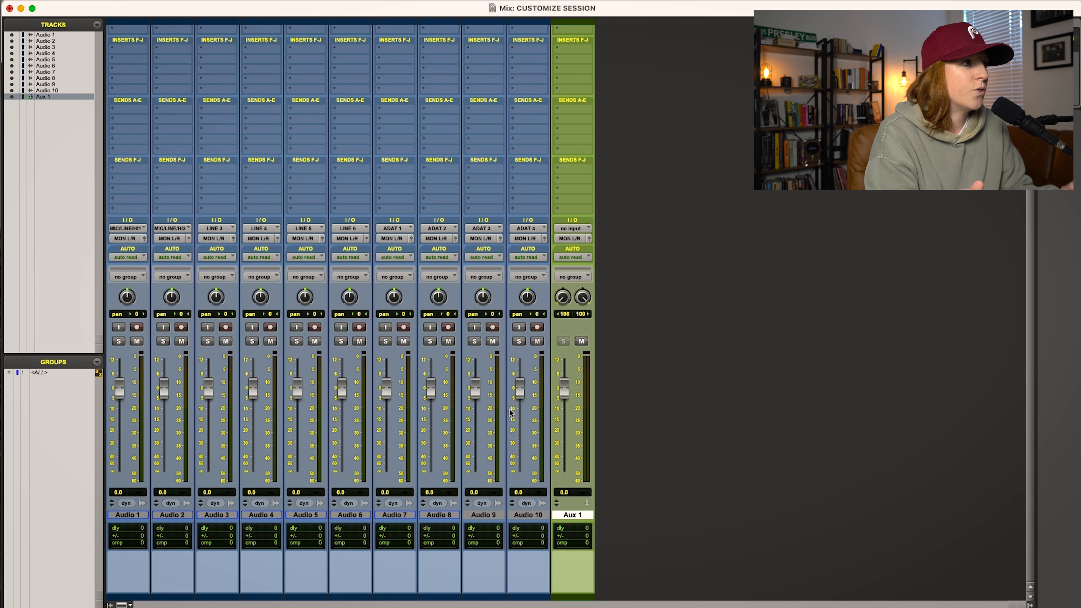
- Open the Color Palette for the Audio 10 track and expand its UI Customization settings
double_click(535, 598)
drag(634, 166, 736, 280)
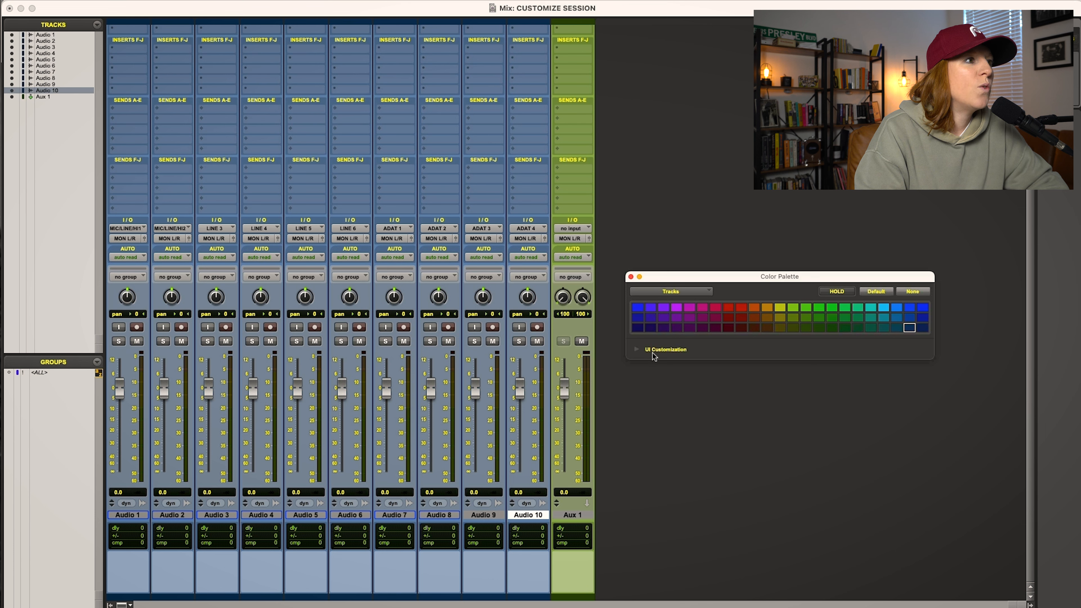
click(636, 350)
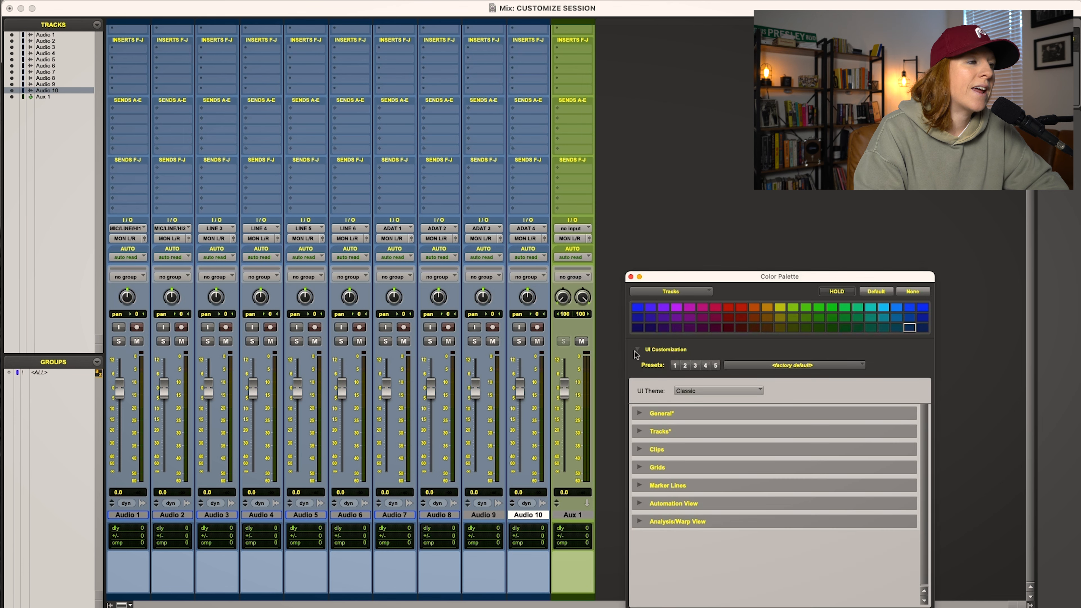
drag(722, 276, 719, 191)
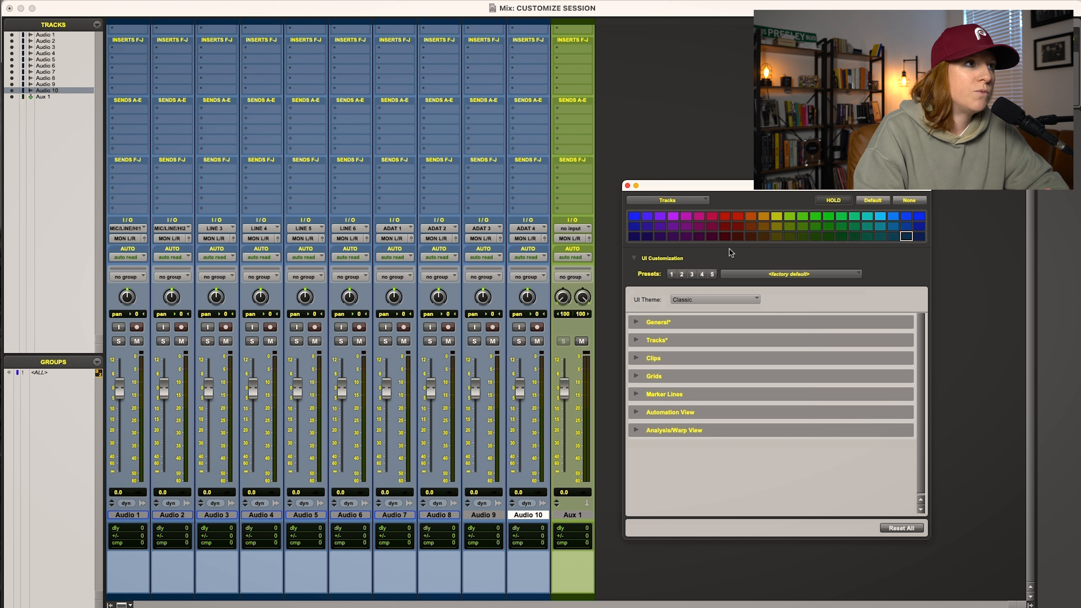
- Color the Audio 10 track bright purple after trying red, and expand the General customization settings
click(724, 219)
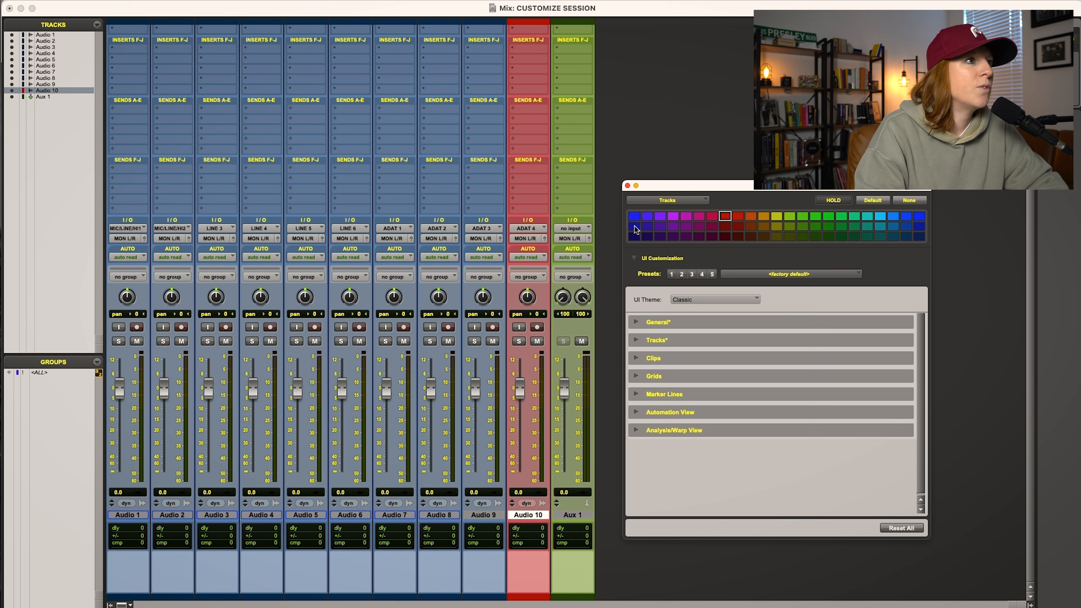
click(675, 218)
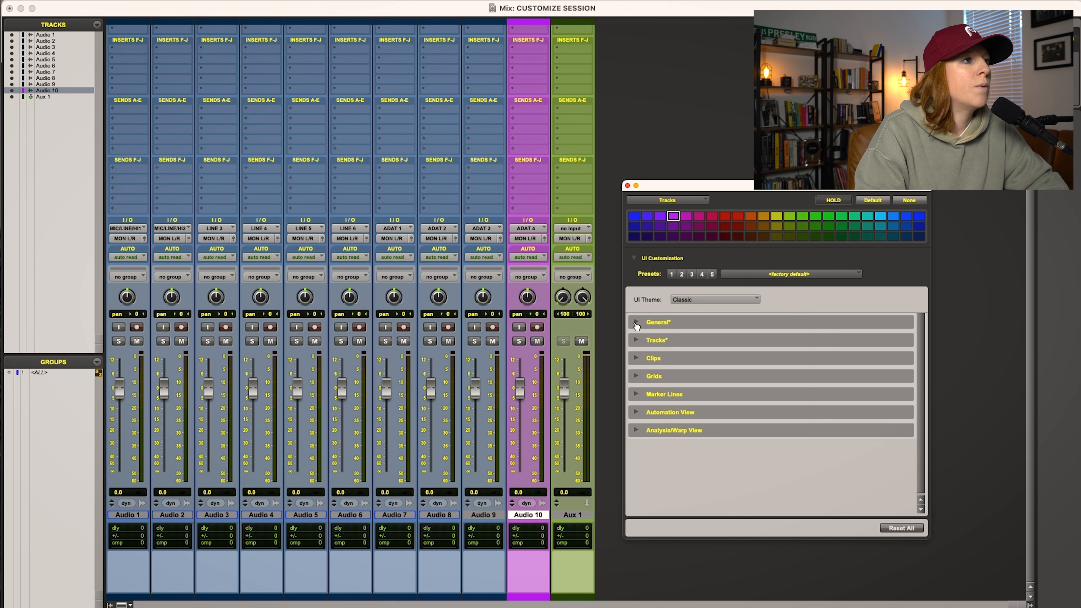
click(637, 324)
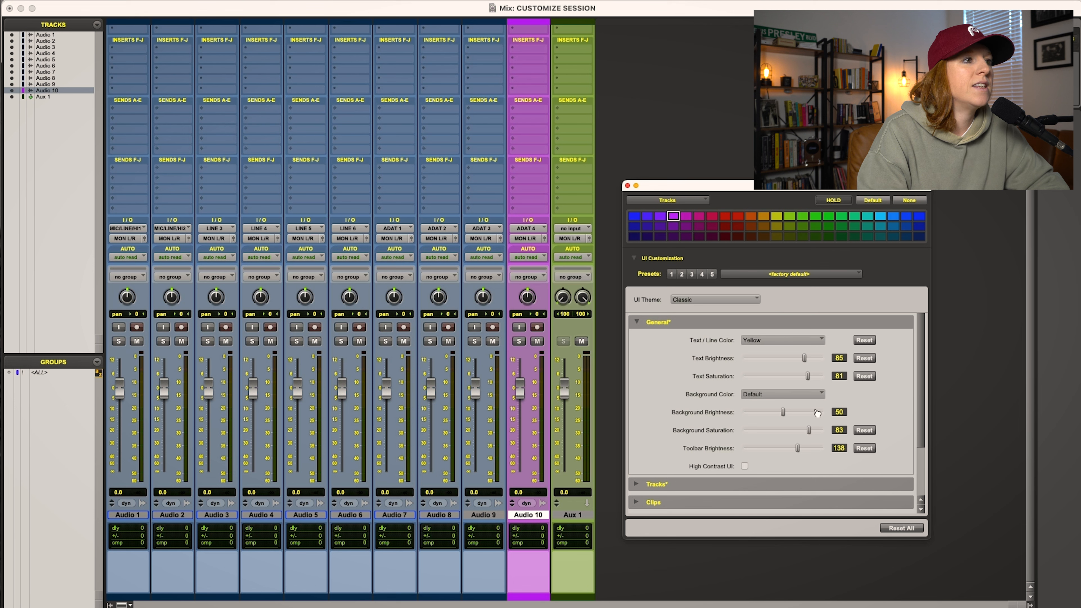
- Try a background brightness of 61 and reset it to its default
drag(783, 412, 791, 413)
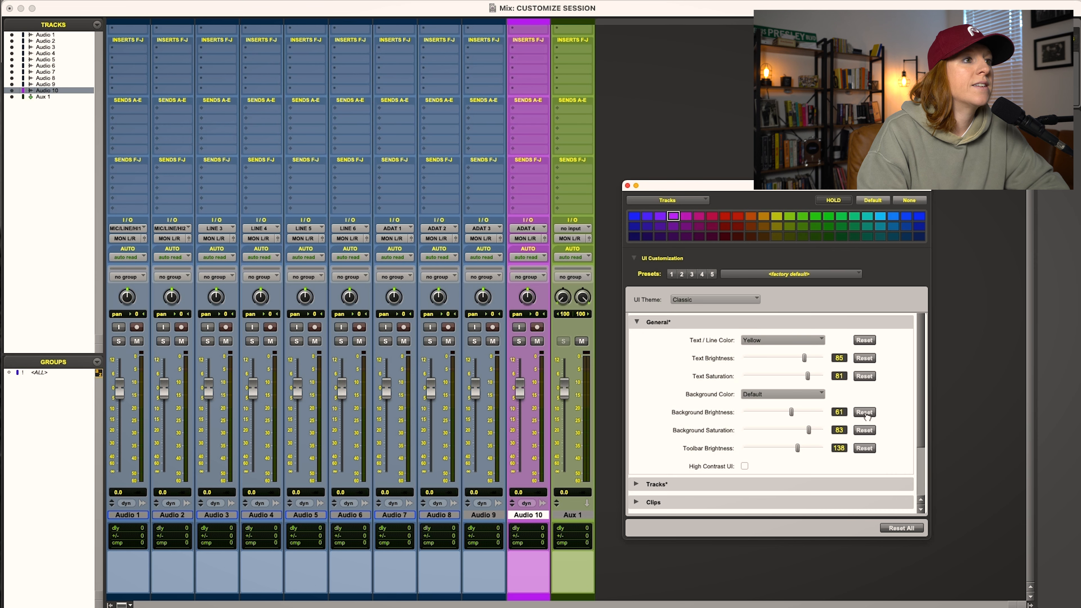
click(864, 412)
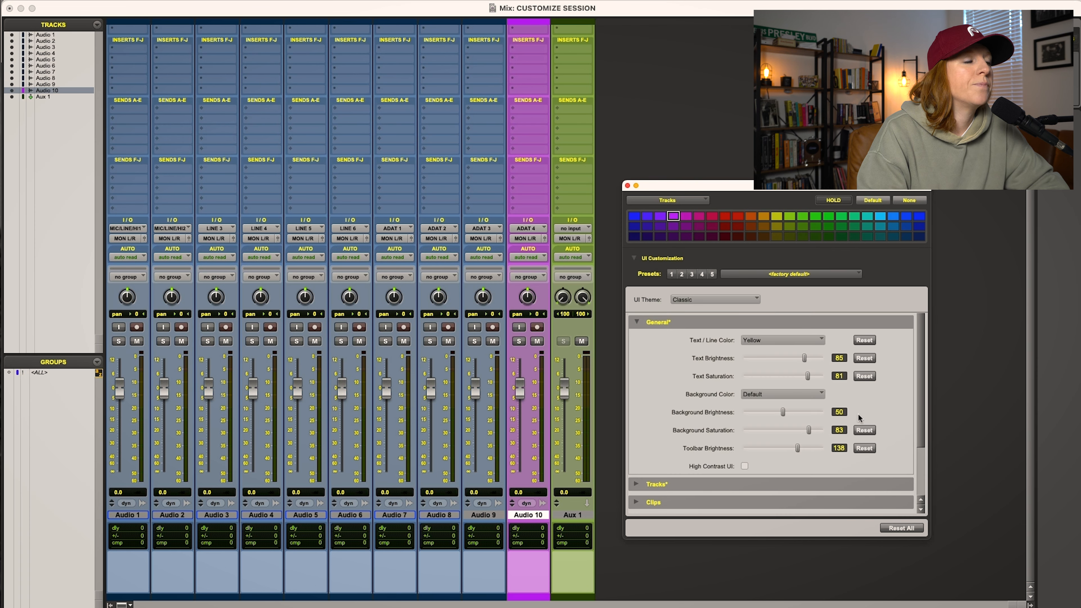
- Try Gray and Default as the text and line color of the interface, ending on Red
click(790, 341)
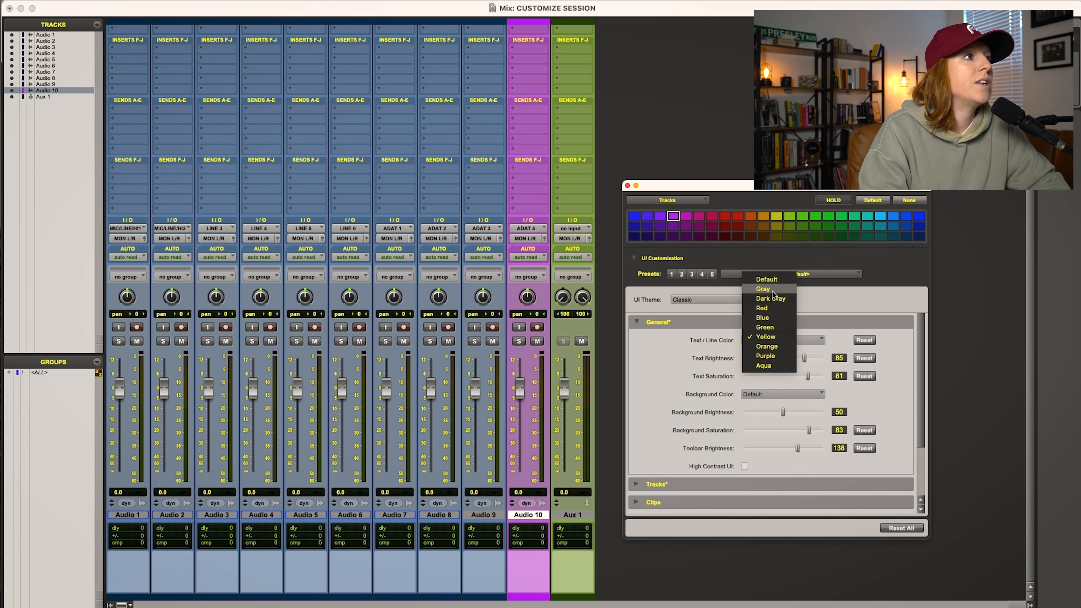
click(772, 290)
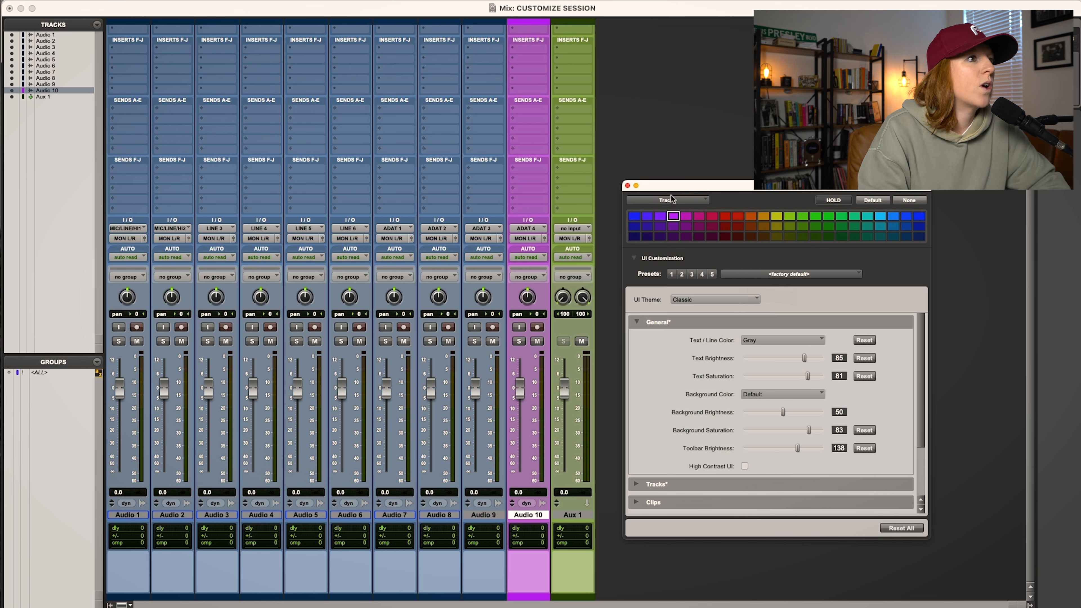
click(773, 340)
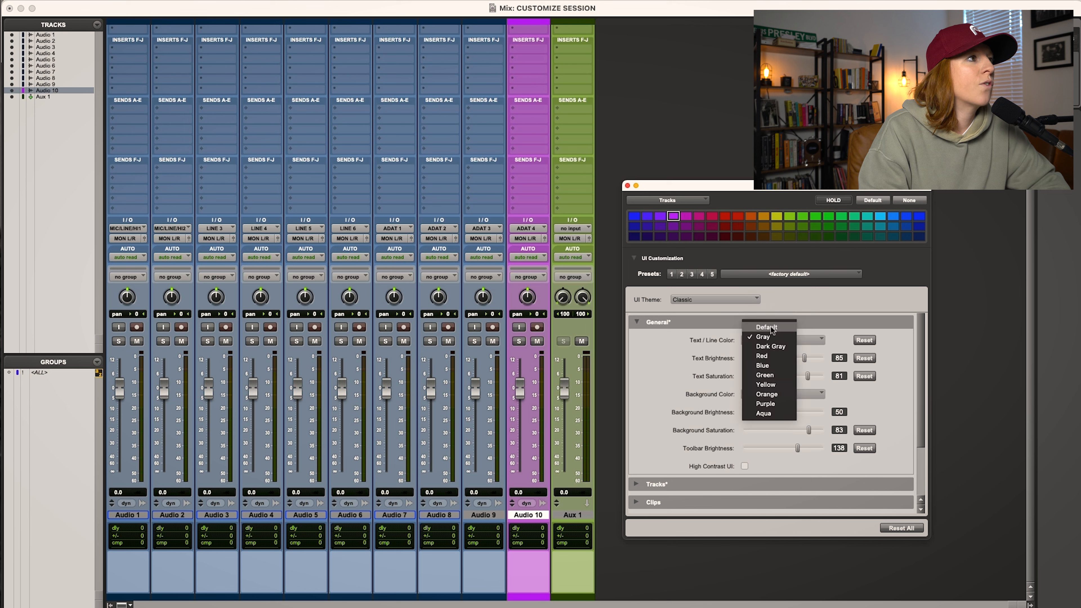
click(770, 327)
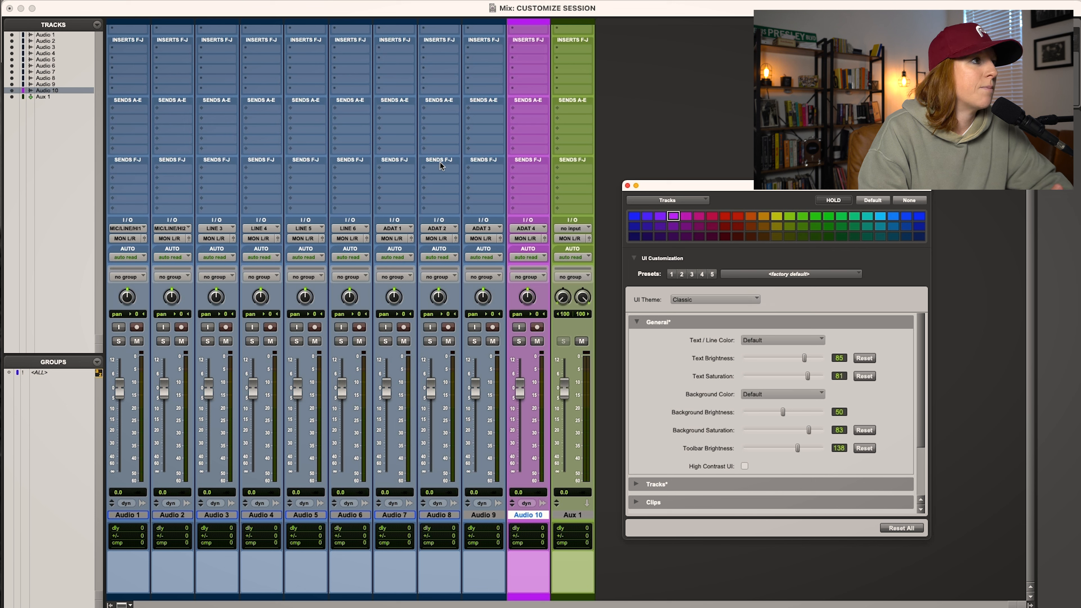
click(769, 340)
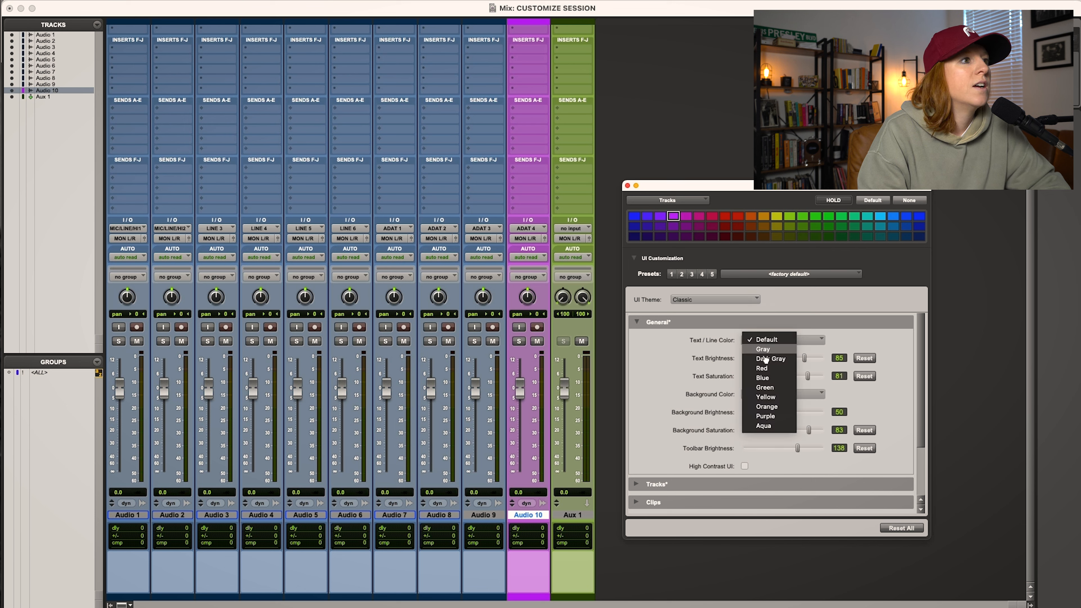
click(765, 369)
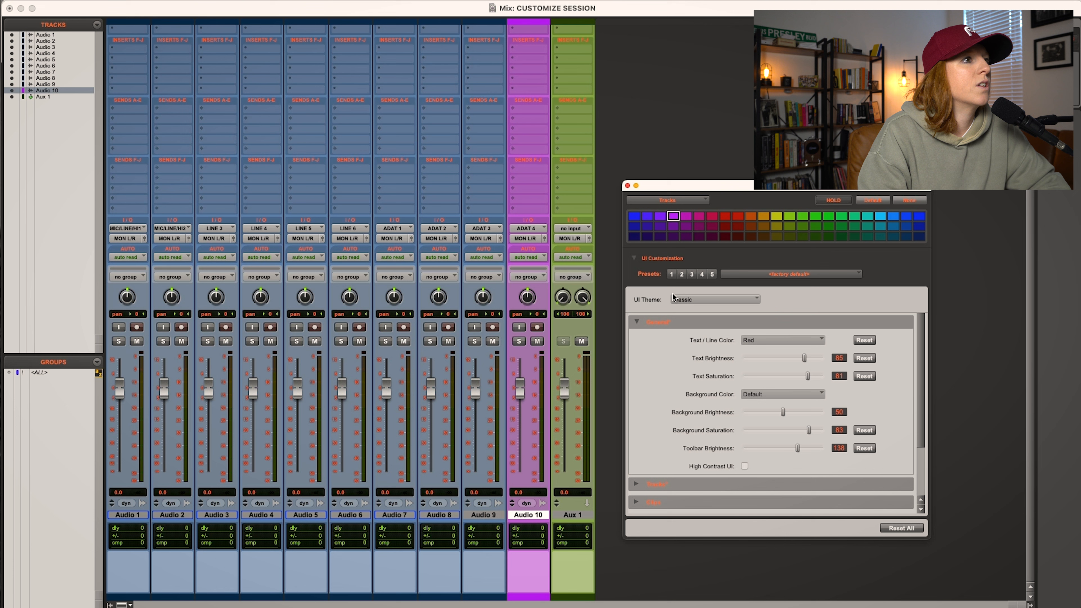
- Try low and high levels for the red text, ending at brightness 83 and saturation 77
drag(804, 358, 744, 361)
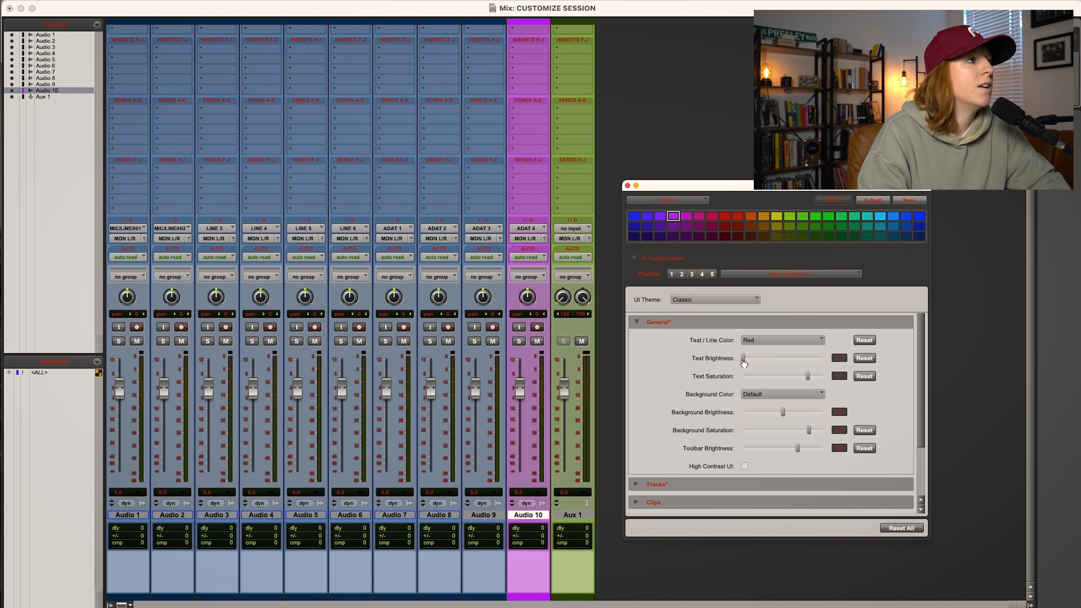
click(800, 360)
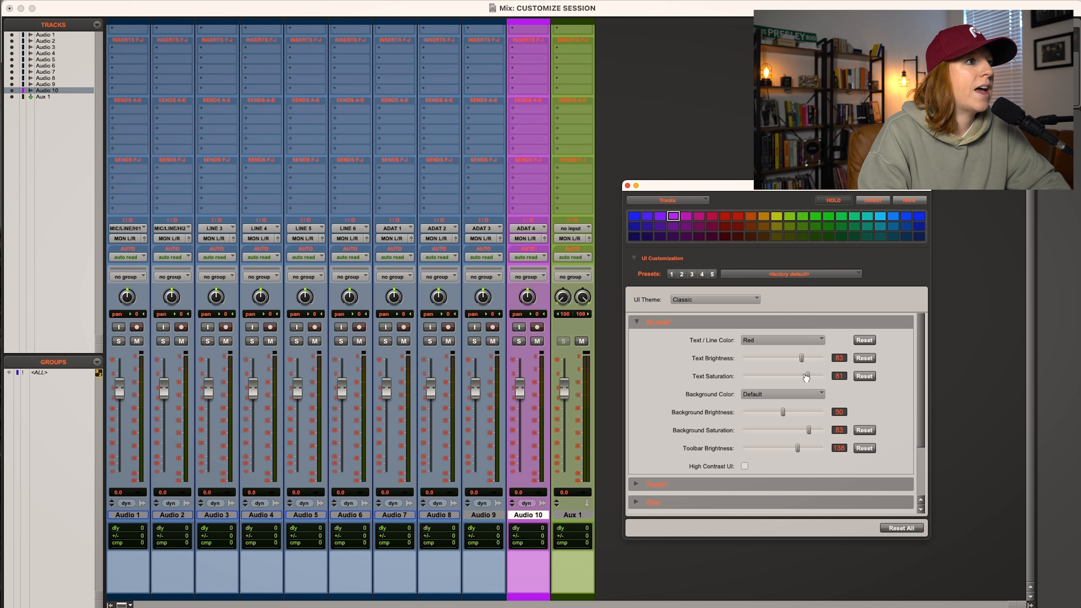
drag(807, 377, 746, 376)
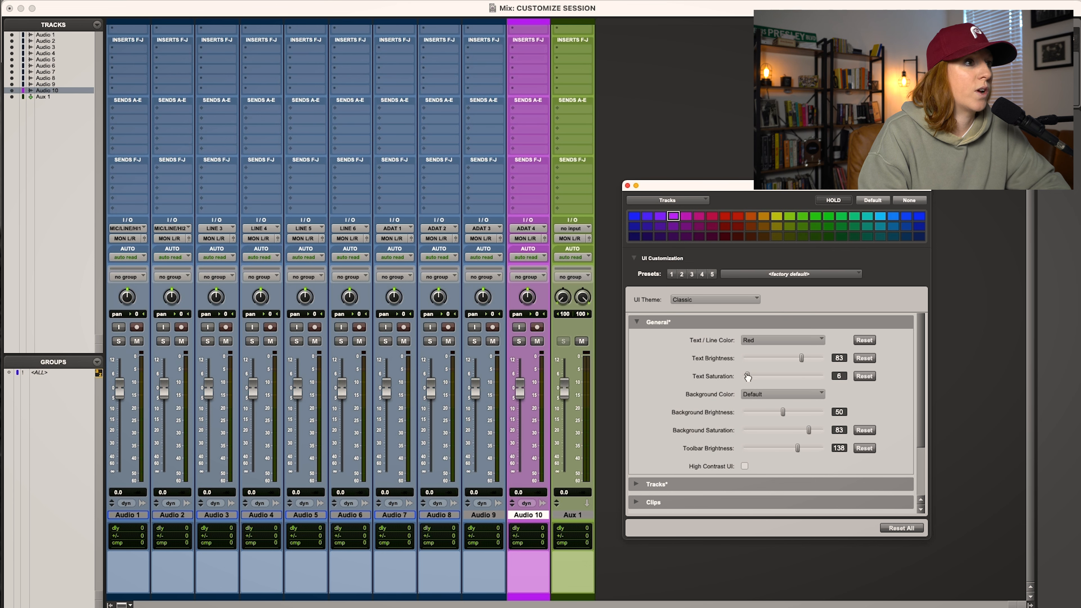
drag(747, 378, 803, 381)
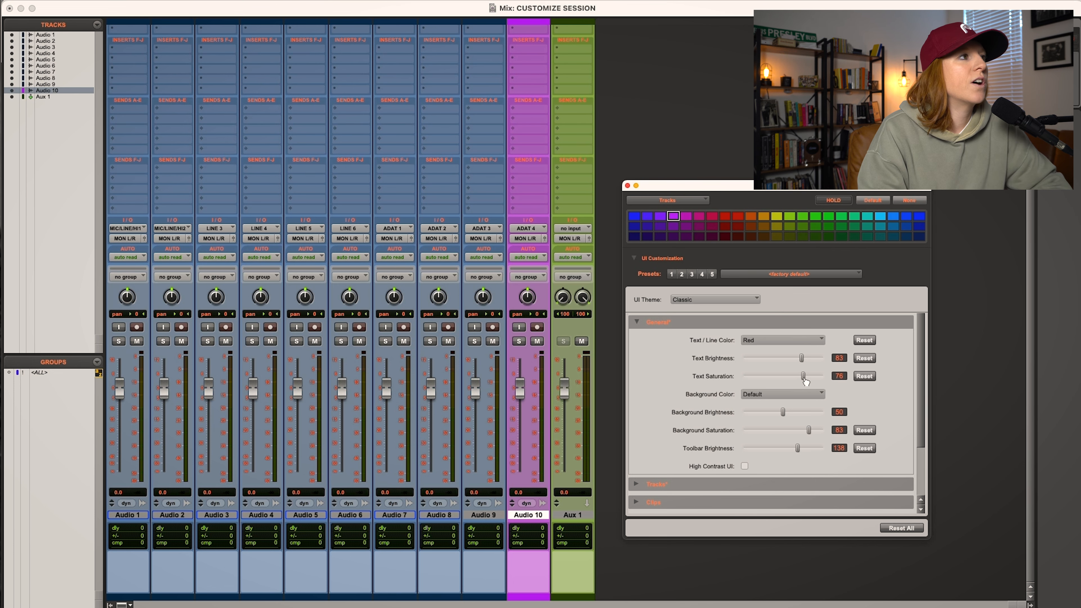
drag(803, 378, 799, 378)
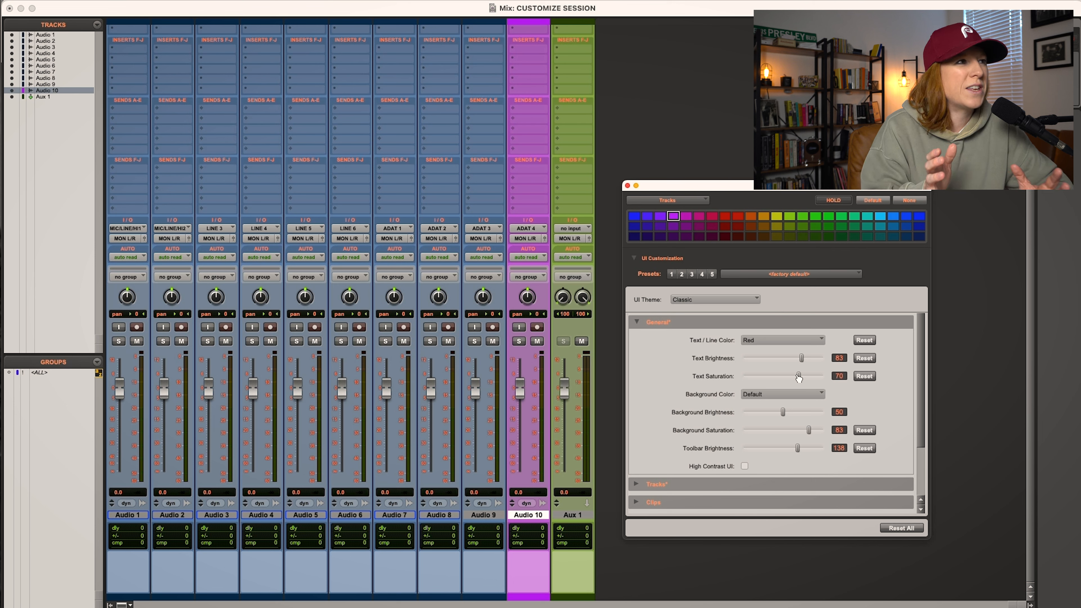
drag(799, 378, 804, 378)
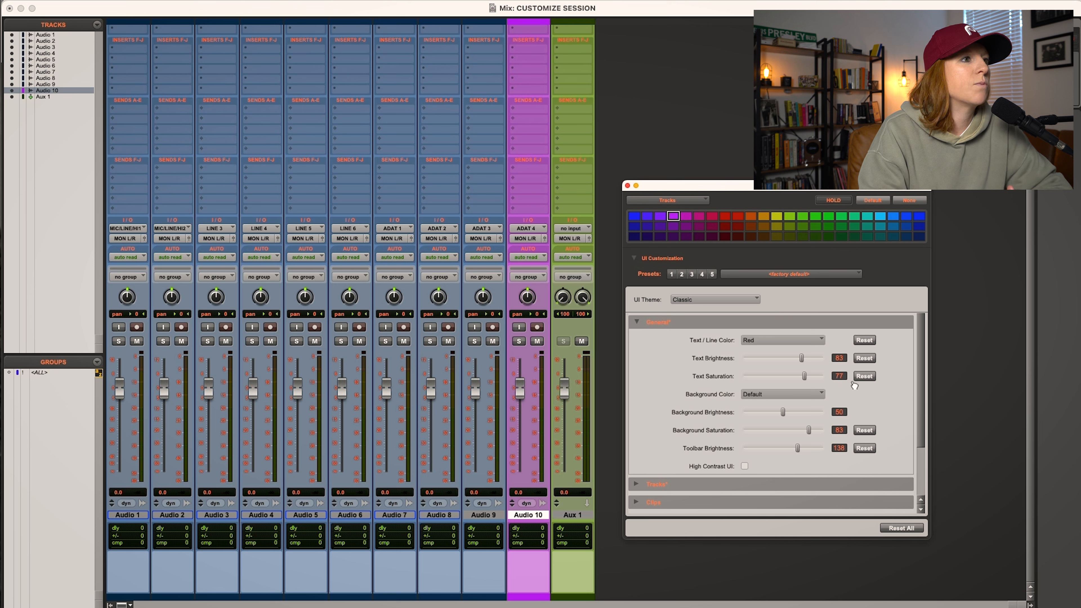
- Try Blue as the text and line color with text saturation 65 and text brightness 87
click(774, 340)
click(767, 350)
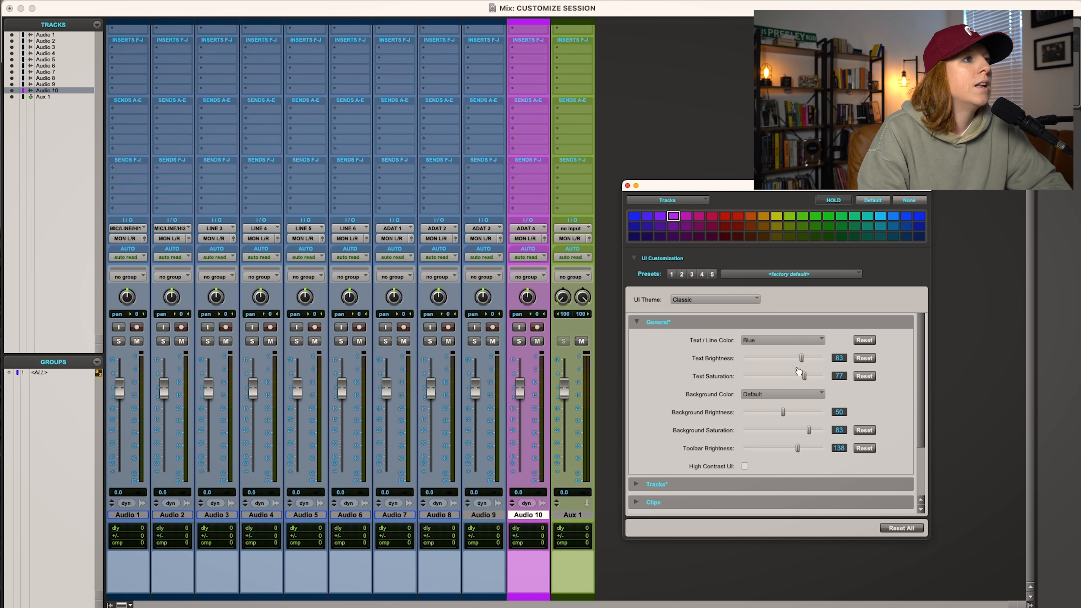
mouse_move(804, 378)
mouse_down()
mouse_move(818, 379)
mouse_move(794, 379)
mouse_up()
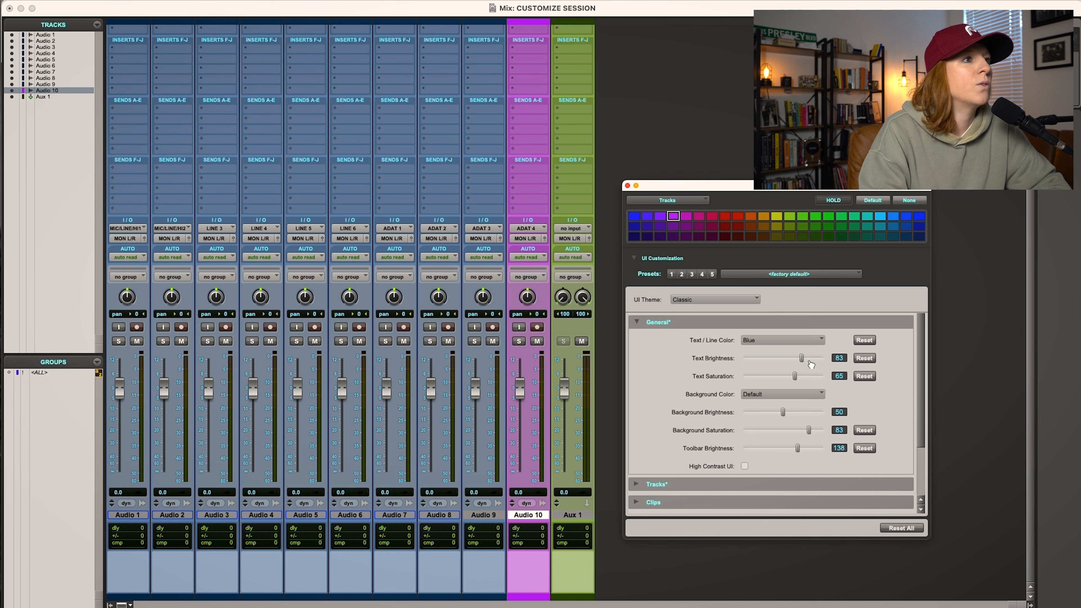
drag(802, 358, 776, 360)
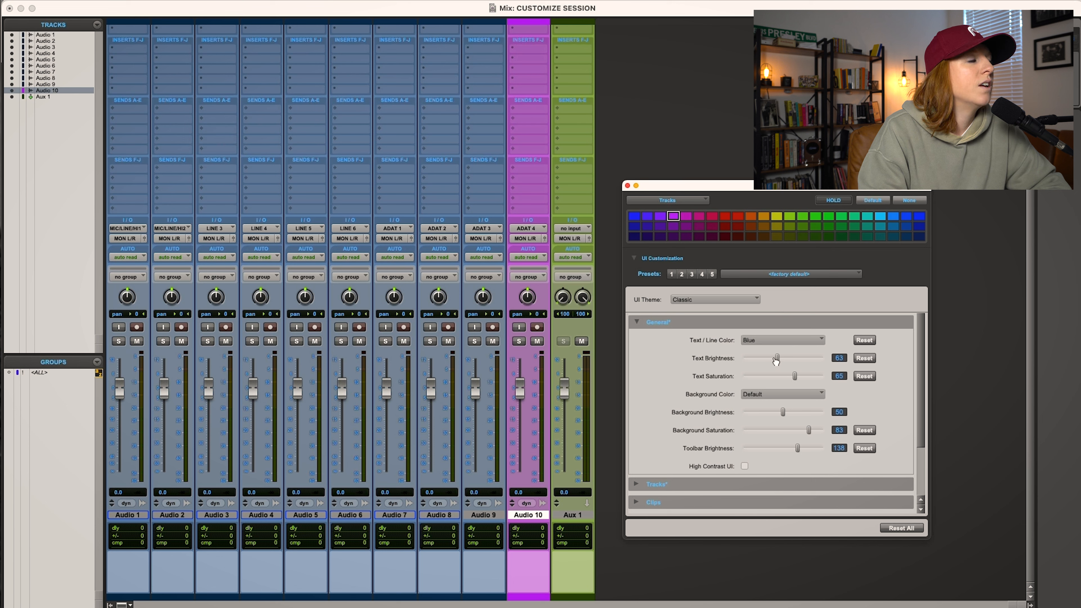
drag(775, 360, 807, 358)
- Change the text and line color to Green, with text saturation 94 and text brightness 49
click(805, 339)
click(775, 346)
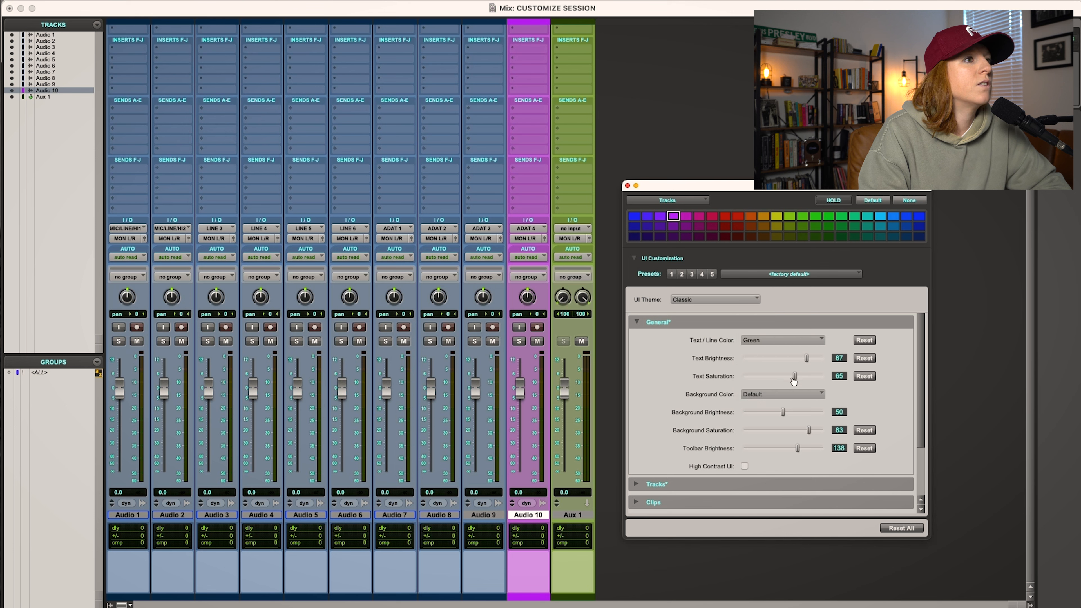
drag(795, 380, 759, 362)
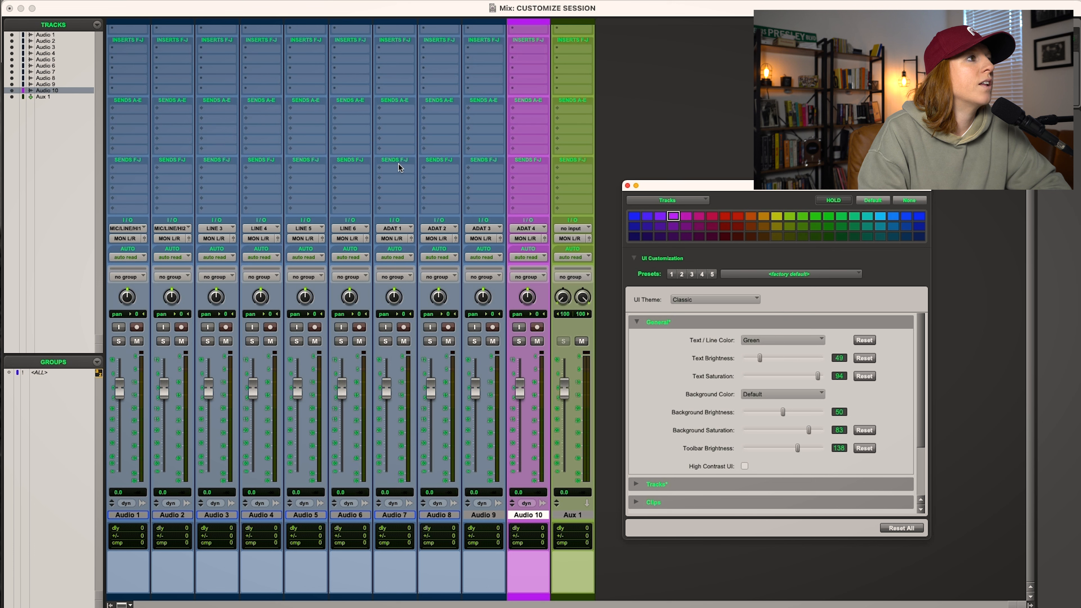
- Recolor the Audio 9 track, trying several blue, green and yellow swatches and ending on bright orange
click(485, 599)
click(647, 217)
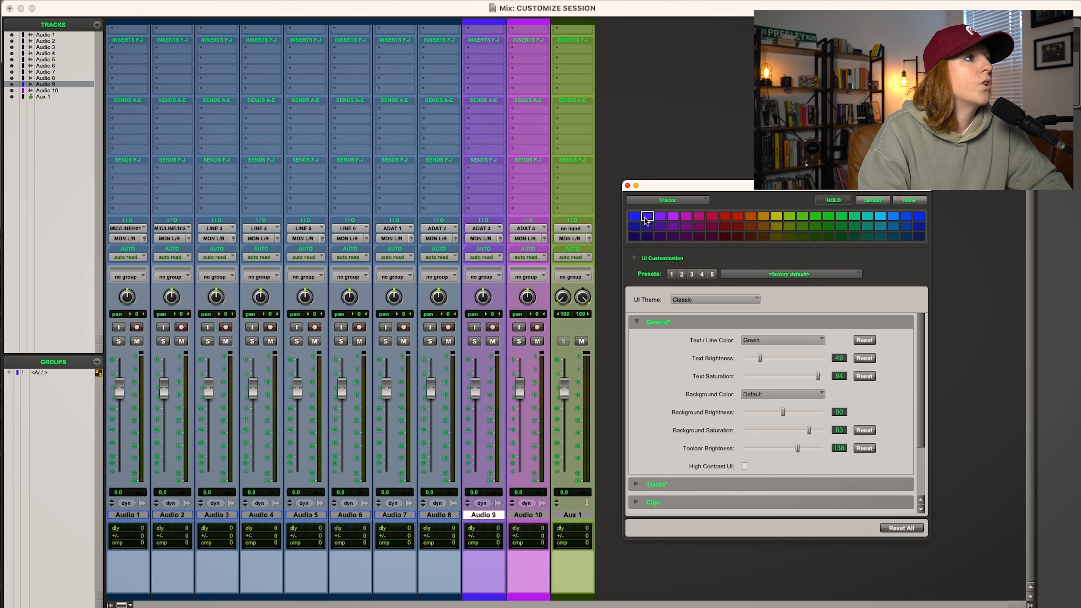
click(634, 217)
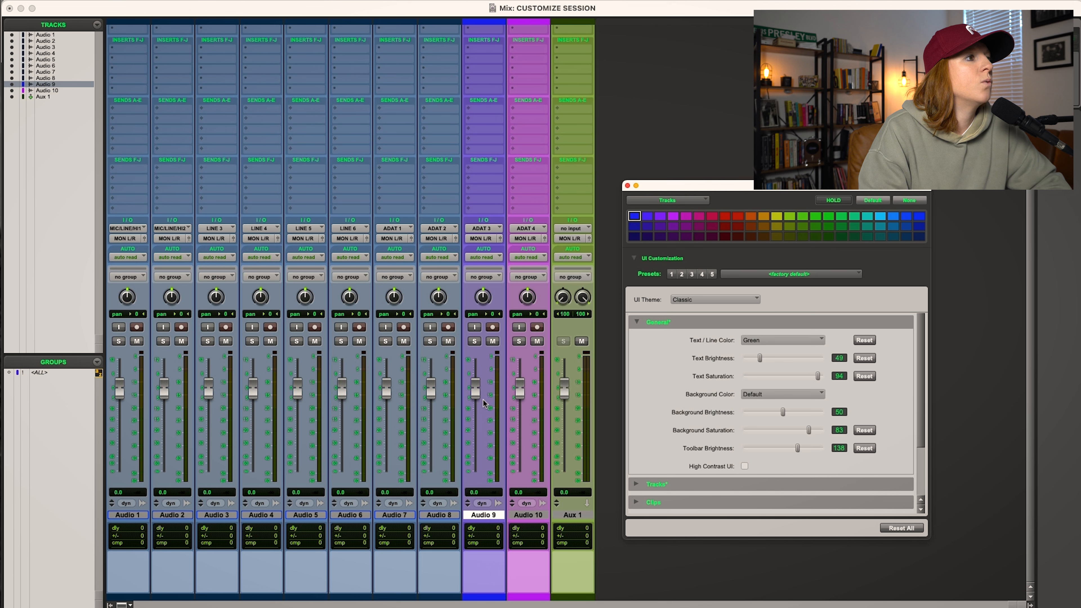
click(851, 239)
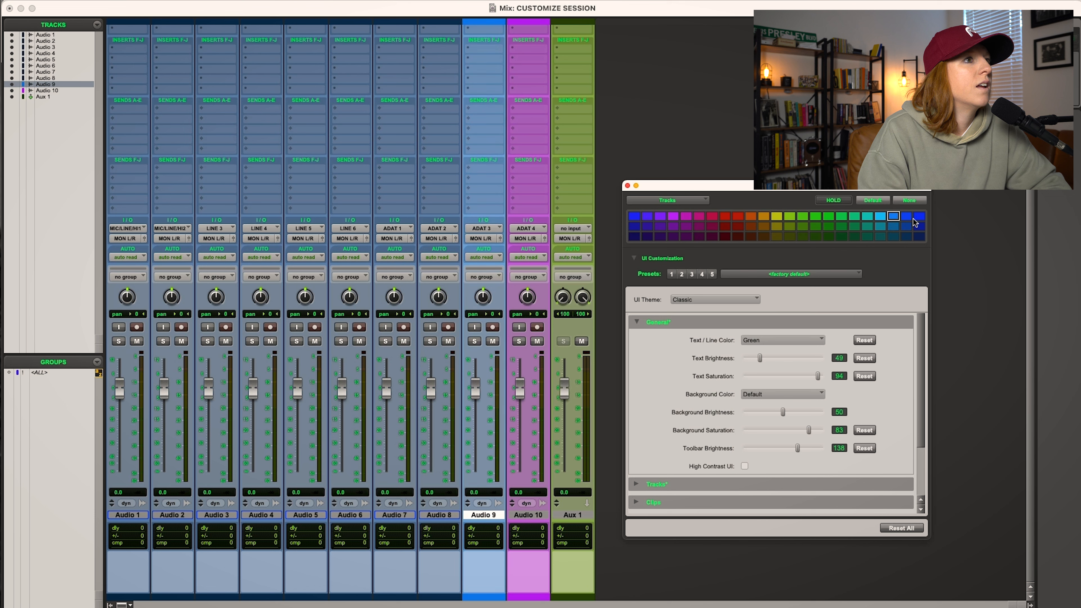
click(915, 218)
click(826, 228)
click(788, 227)
click(776, 217)
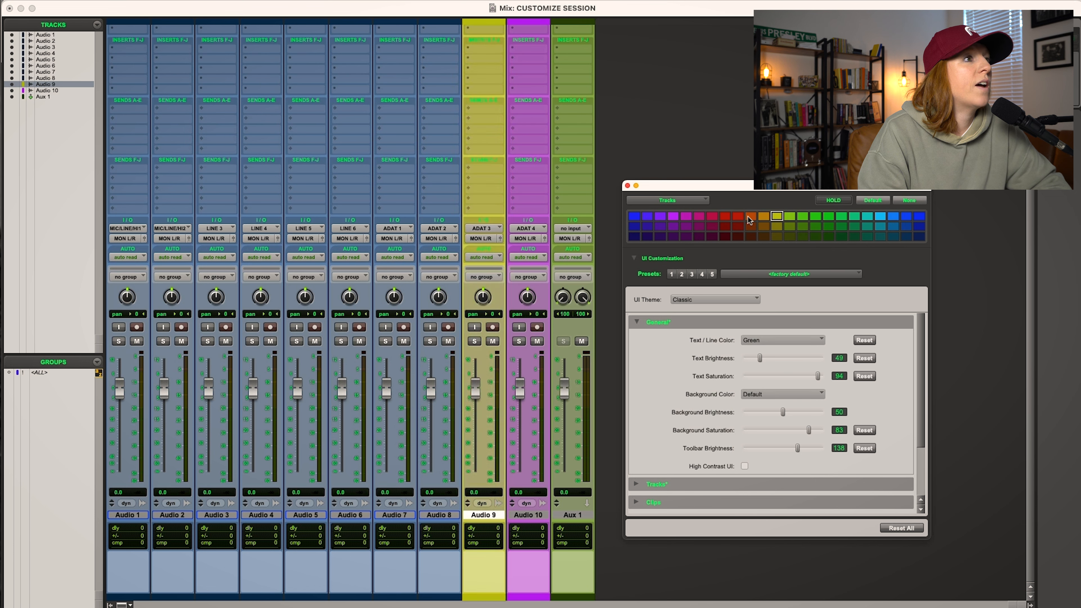
click(751, 217)
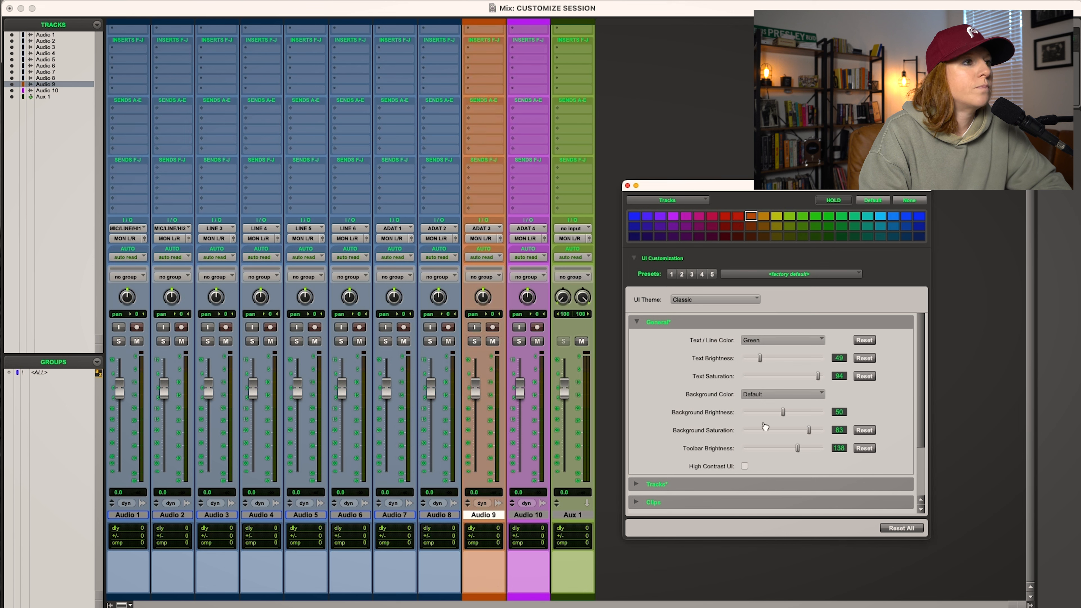
- Switch the text and line color to Orange after trying Yellow
click(781, 341)
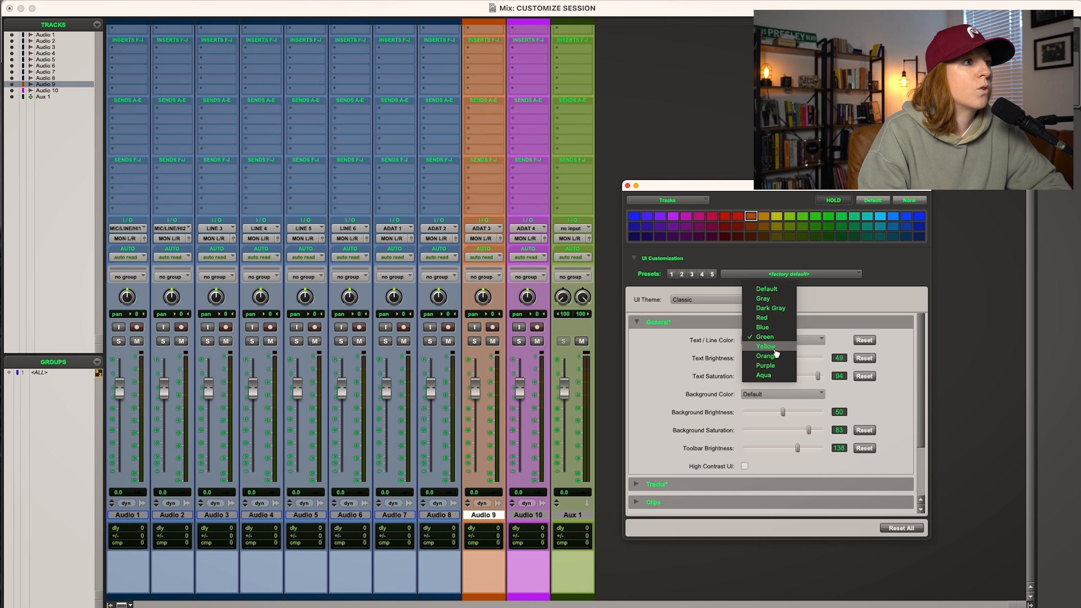
click(776, 347)
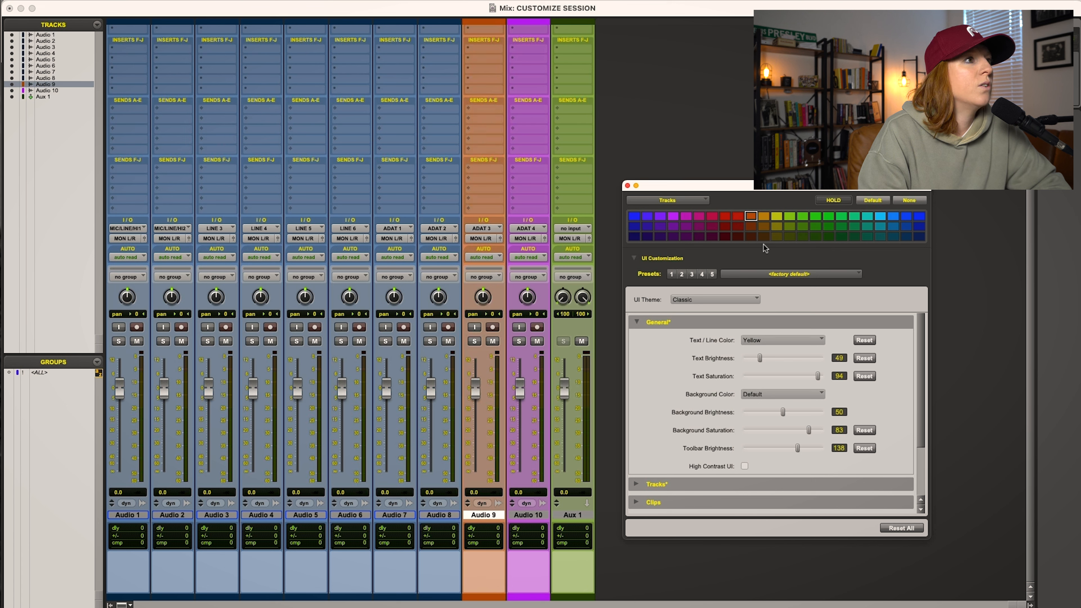
click(766, 339)
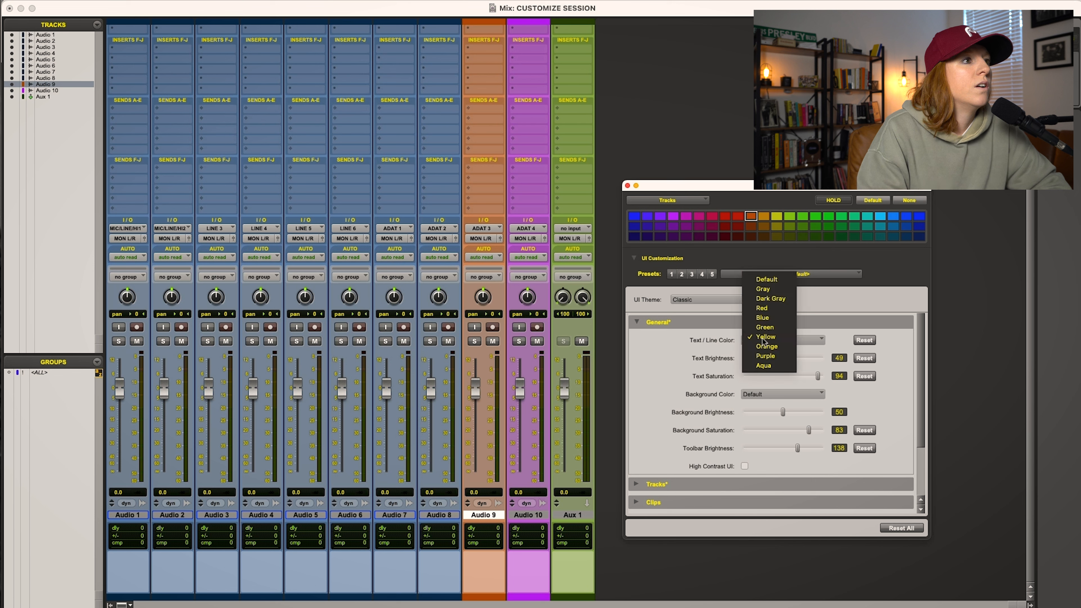
click(766, 350)
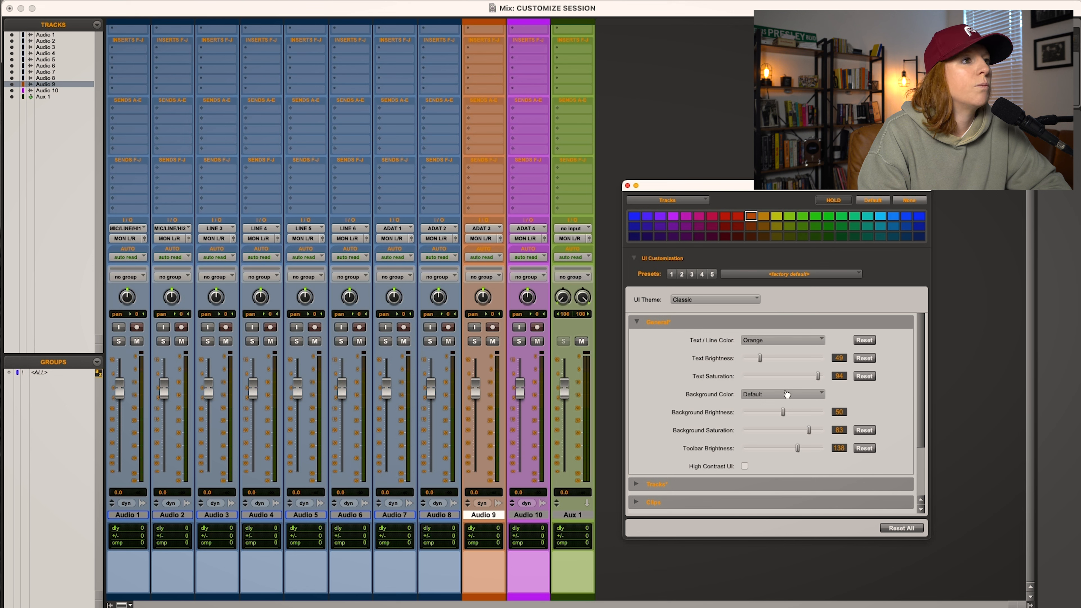
- Set the text saturation to 46 and text brightness to 55, trying Purple and Aqua as the text and line color
drag(817, 378, 767, 362)
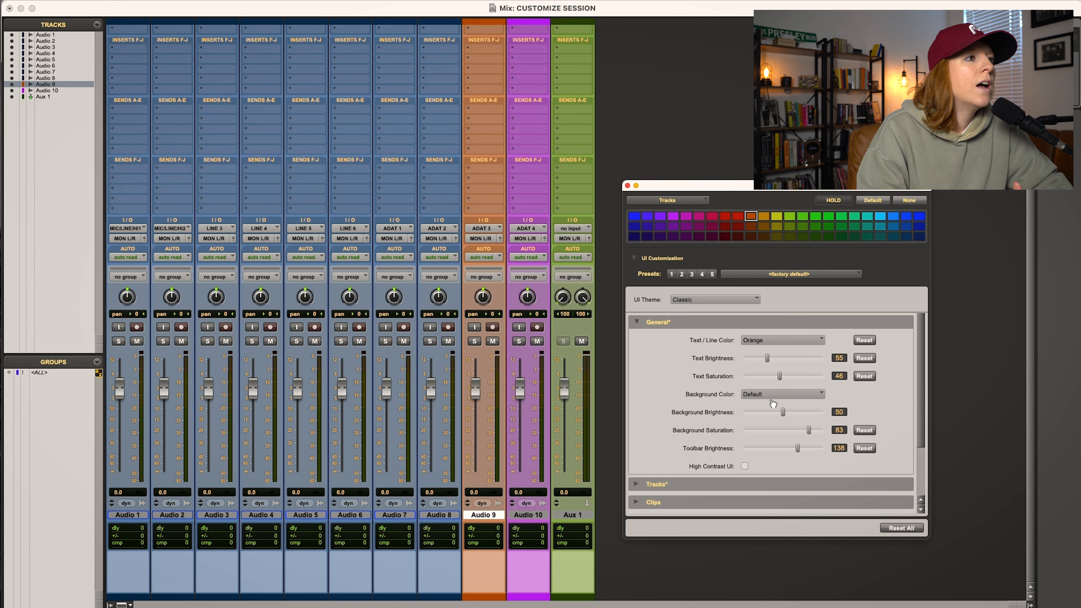
click(775, 340)
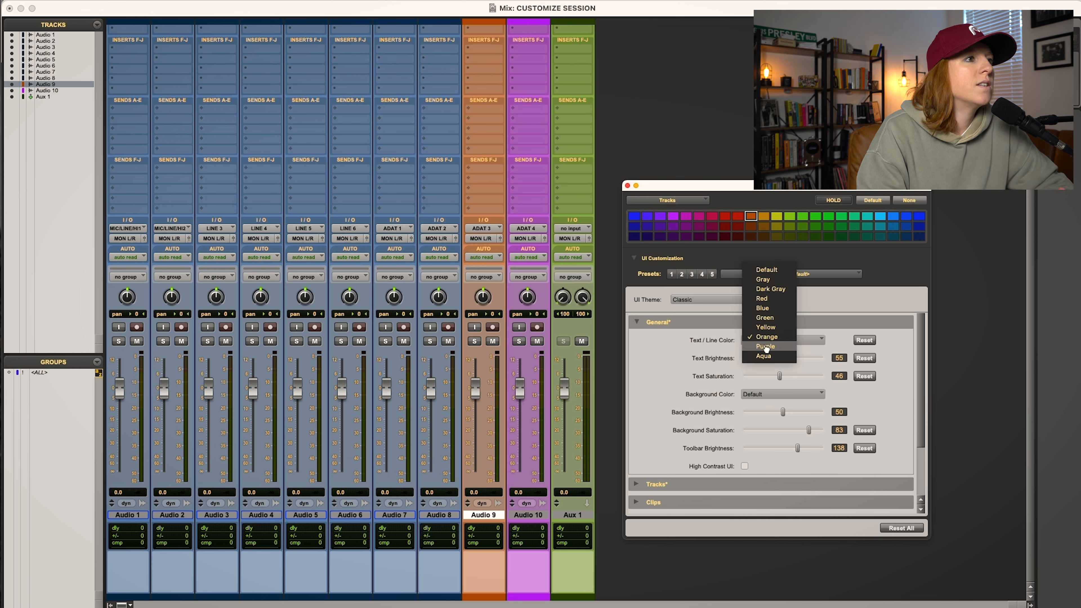
click(766, 349)
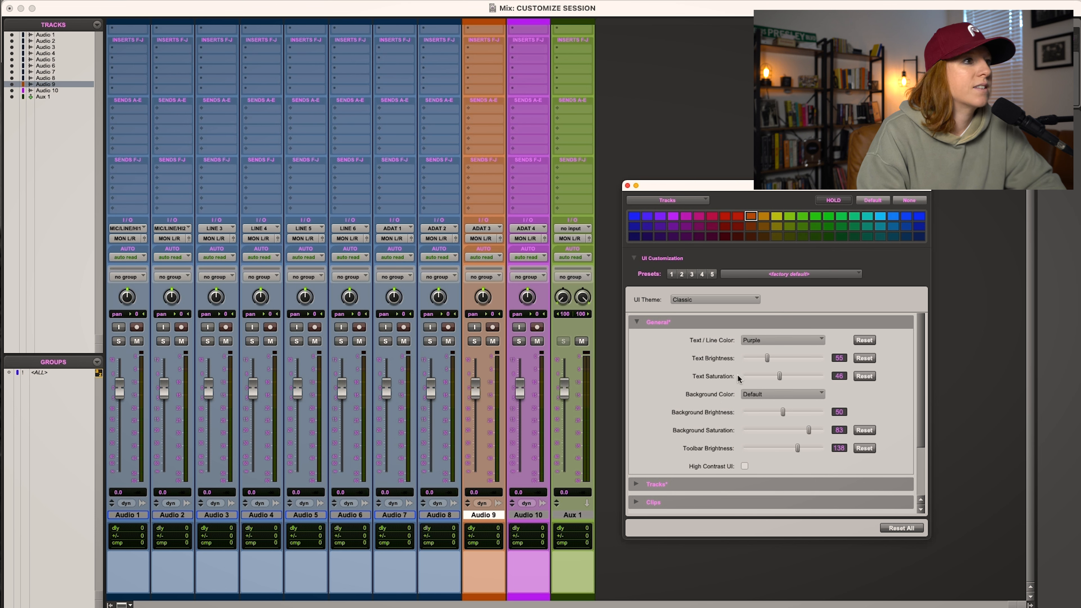
click(773, 341)
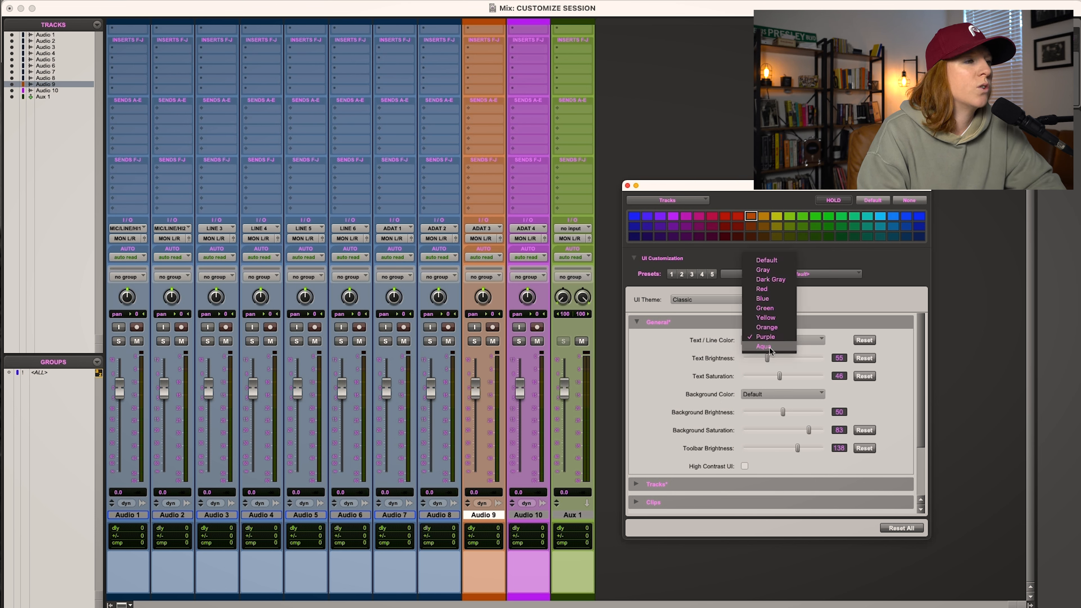
click(771, 351)
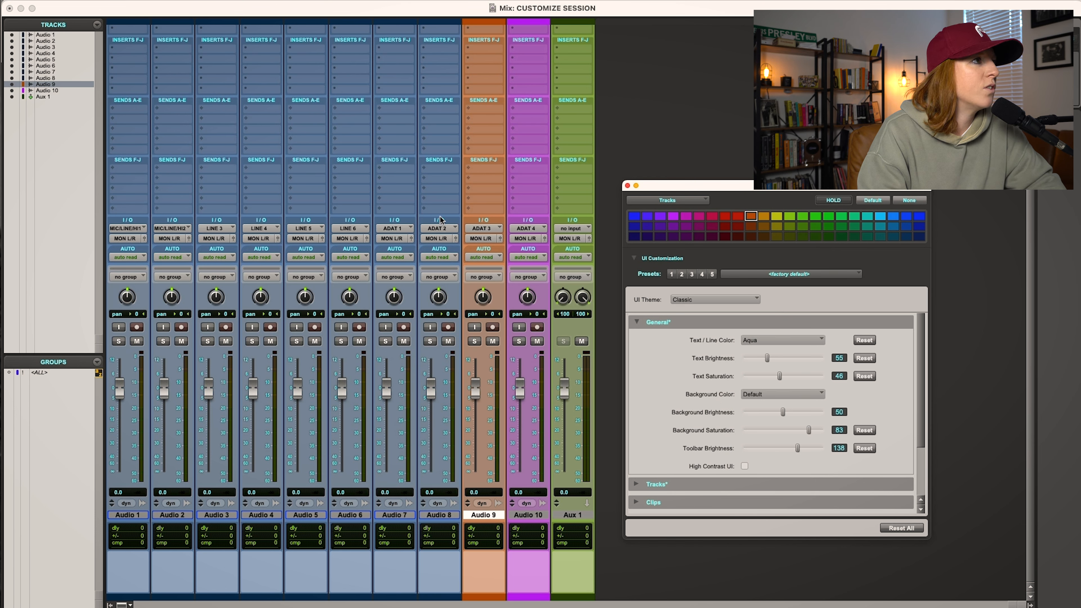
- Change the text and line color to Blue with text saturation 75 and text brightness 92
click(783, 341)
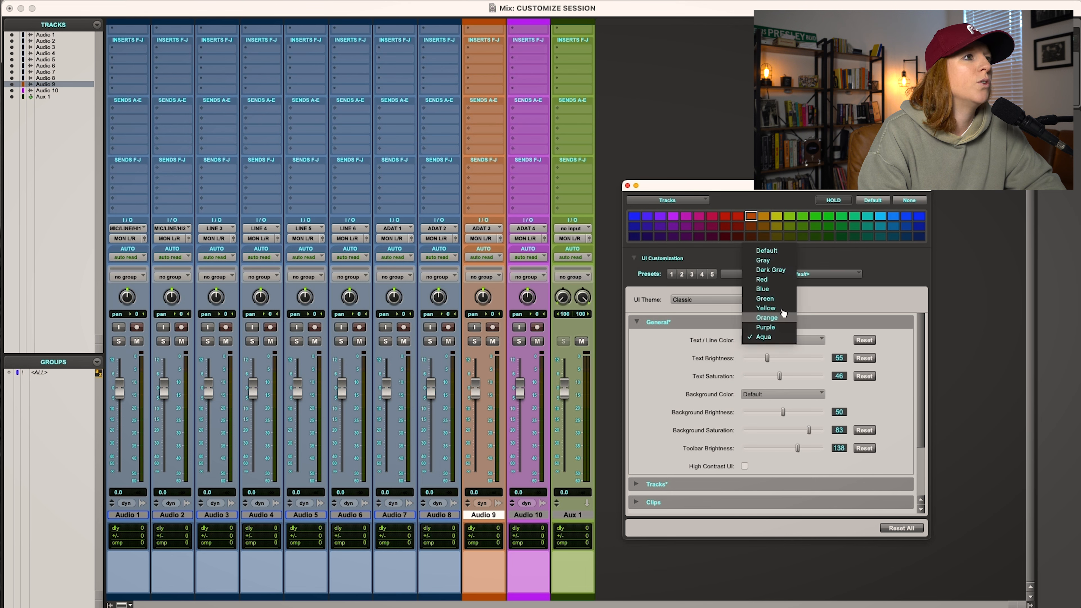
click(767, 291)
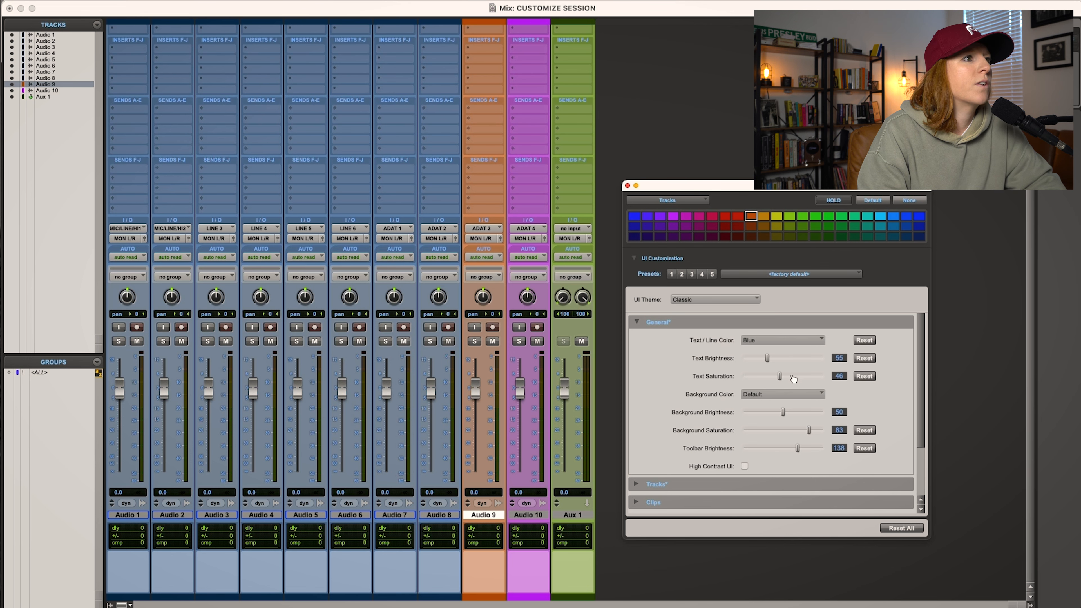
drag(779, 380, 813, 359)
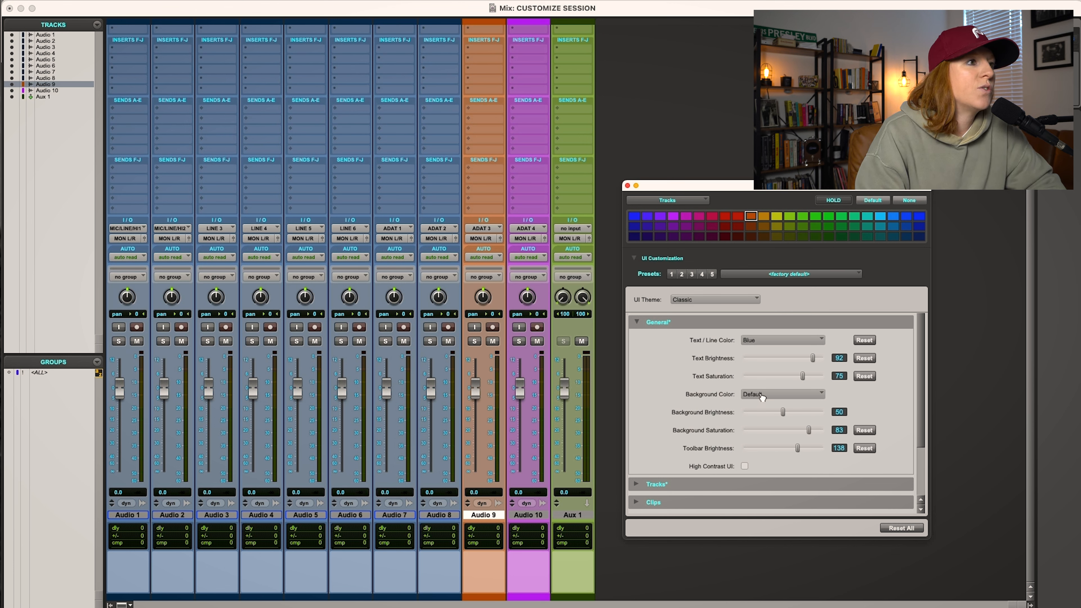
- Move the Mix window down to expose the Edit window and try Red as the background color
click(784, 396)
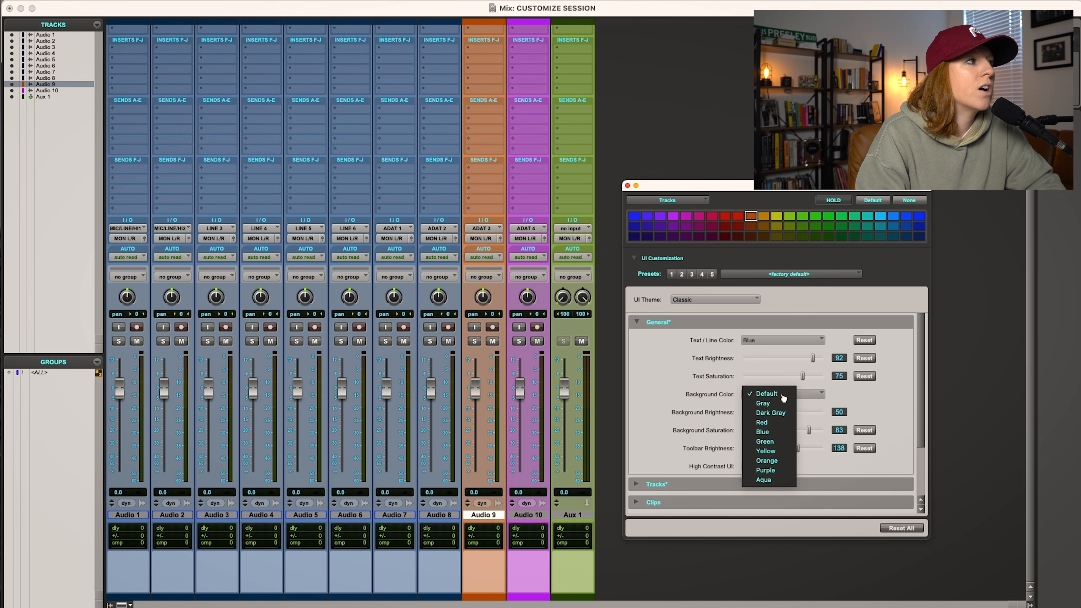
drag(313, 15, 315, 224)
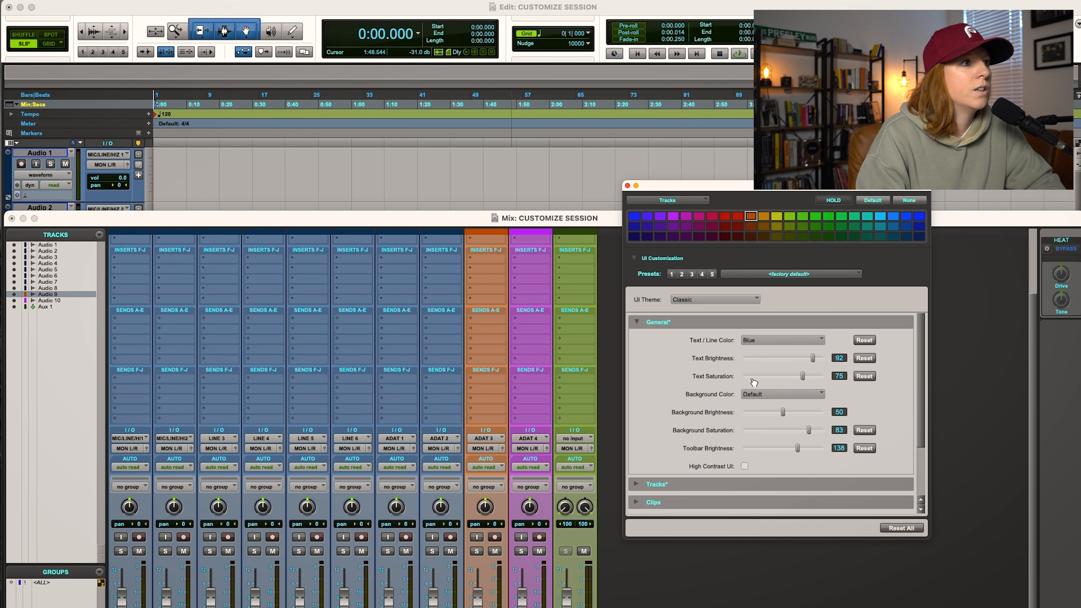
click(771, 396)
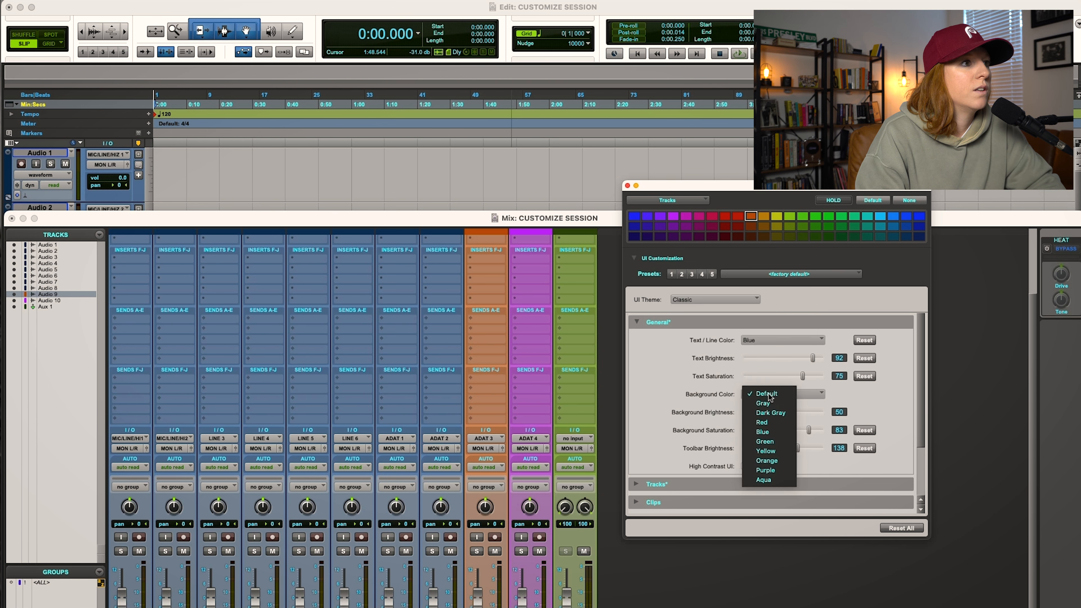
click(763, 422)
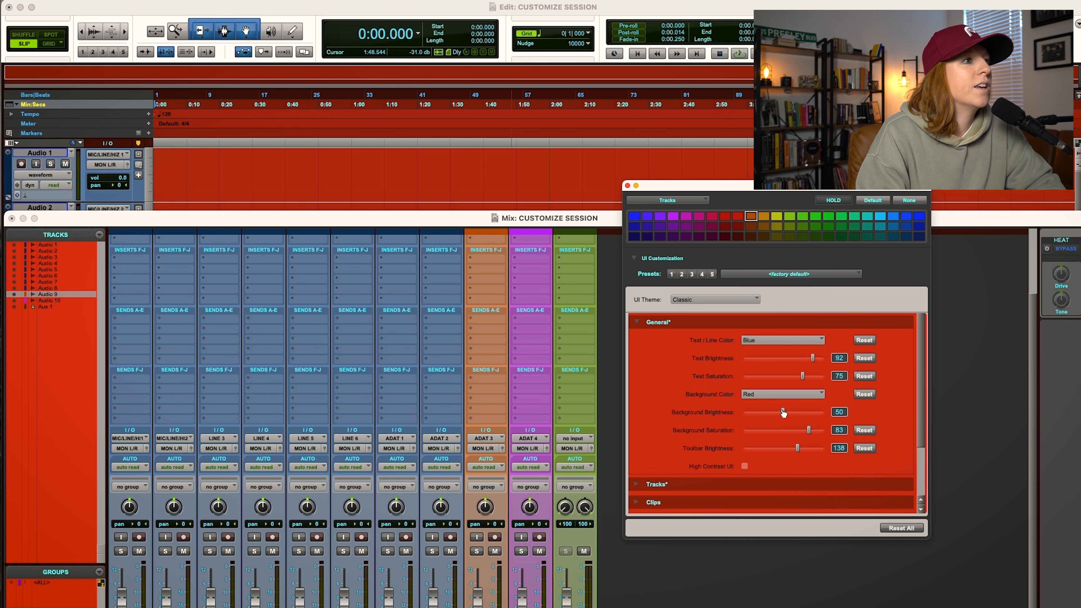
- Set the background brightness to 56, background saturation to 22 and toolbar brightness to 120 after trying 57
drag(783, 415, 760, 431)
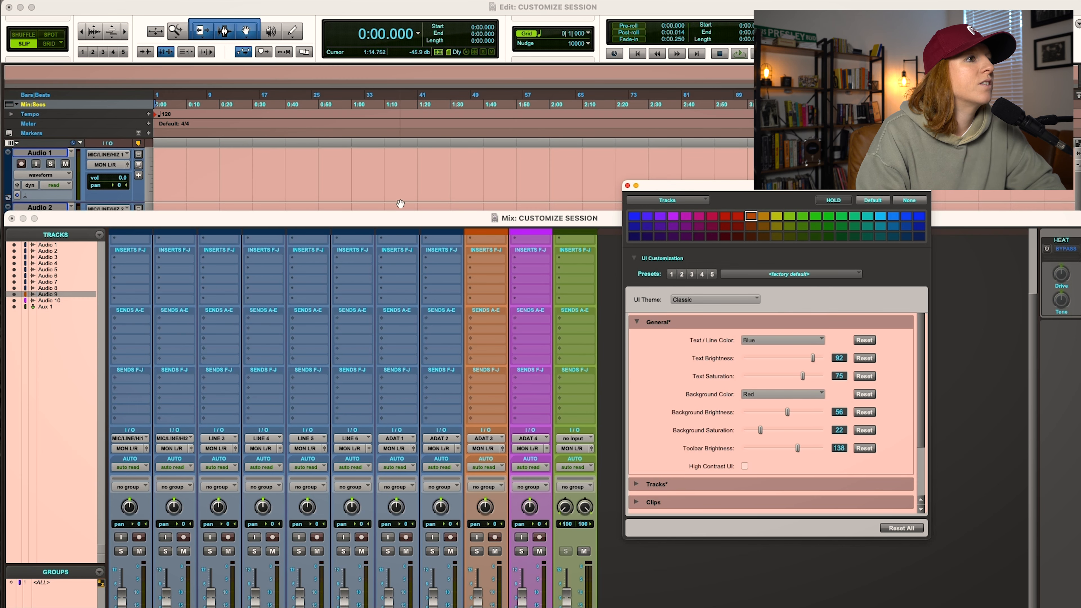
drag(793, 450, 765, 450)
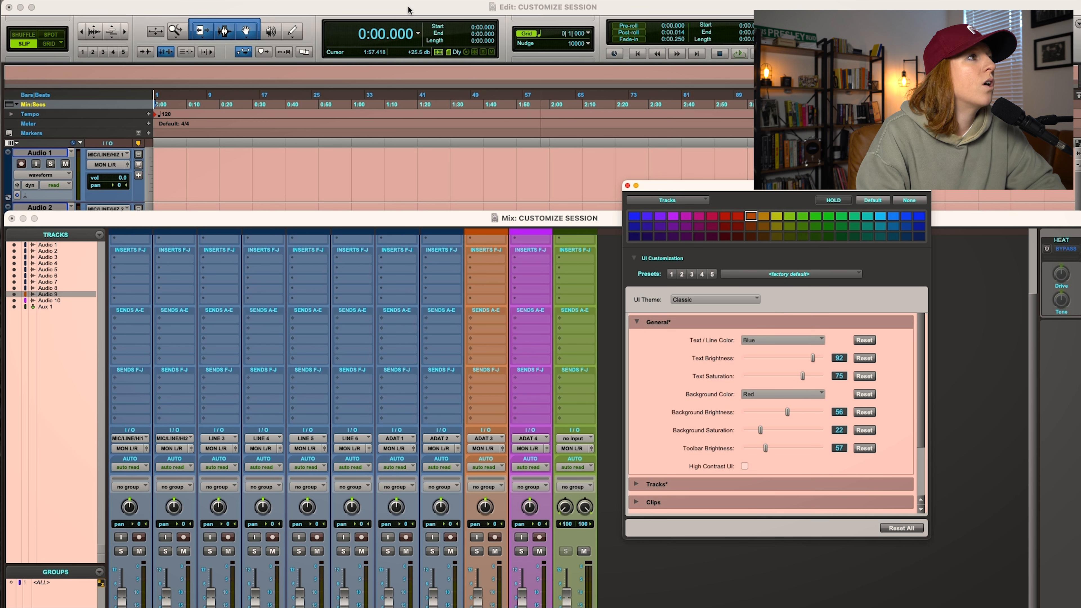
drag(764, 448, 790, 448)
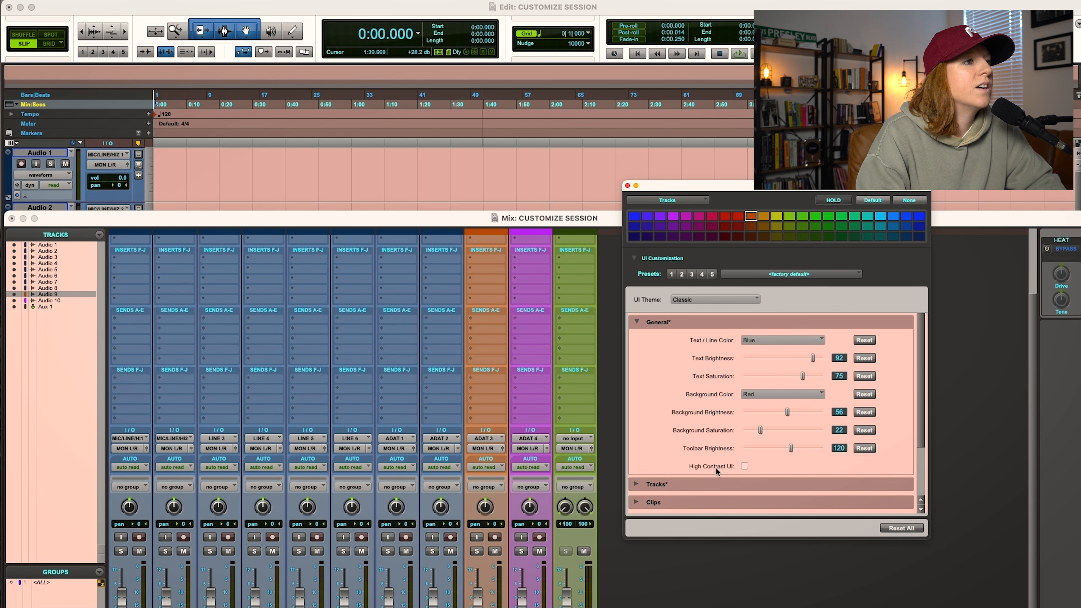
- Turn on High Contrast UI, move the Mix window back up, and turn High Contrast UI off again
click(745, 467)
click(439, 12)
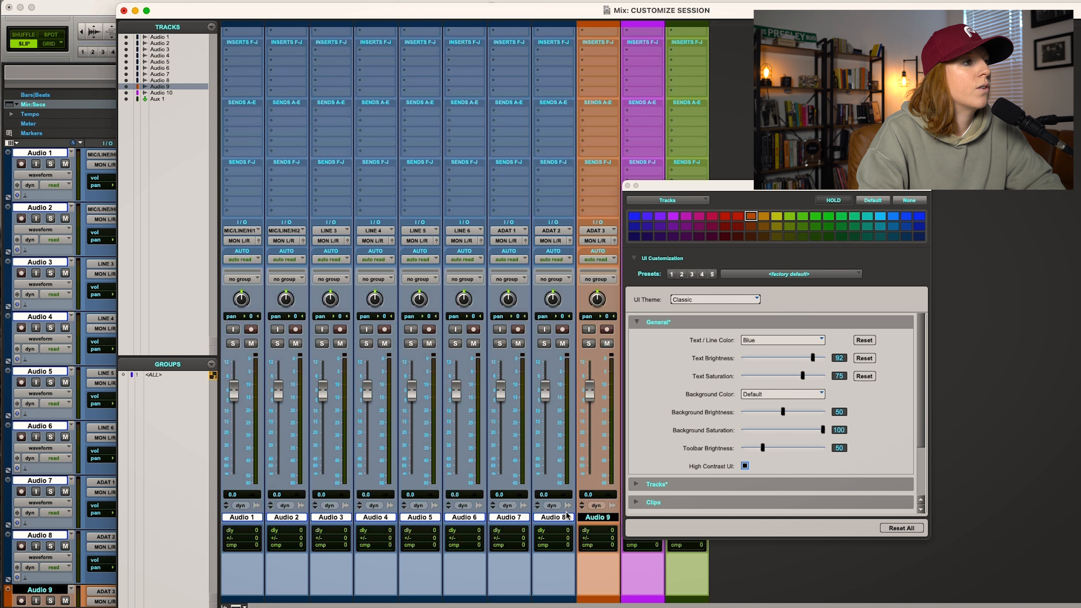
click(564, 519)
click(598, 517)
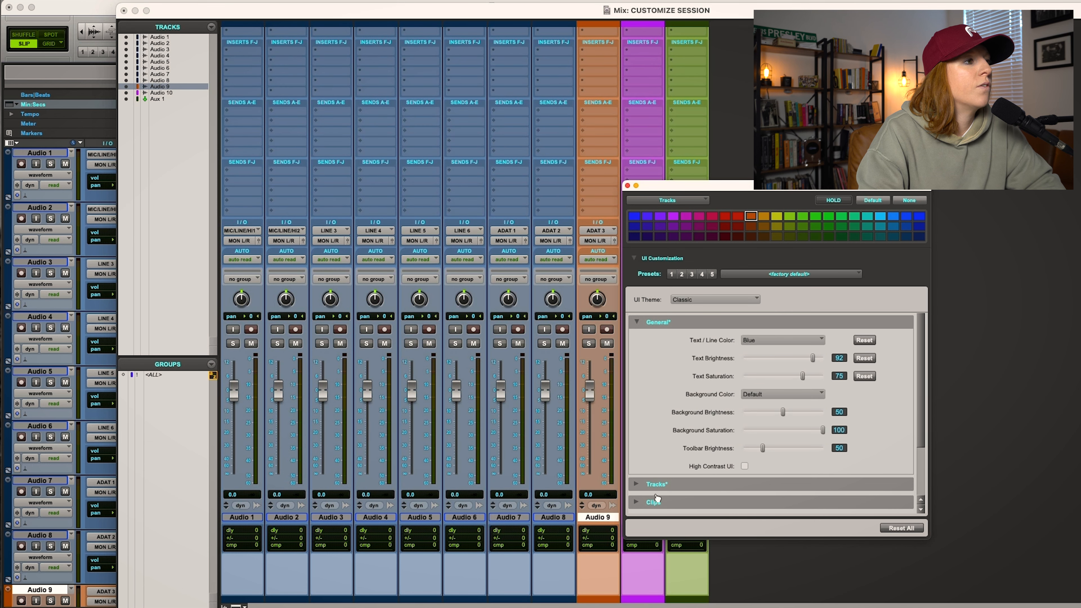
- Select several tracks individually, then Audio 5, 6, 8 and 2 together, to examine how selected names look without High Contrast UI
click(551, 517)
click(503, 517)
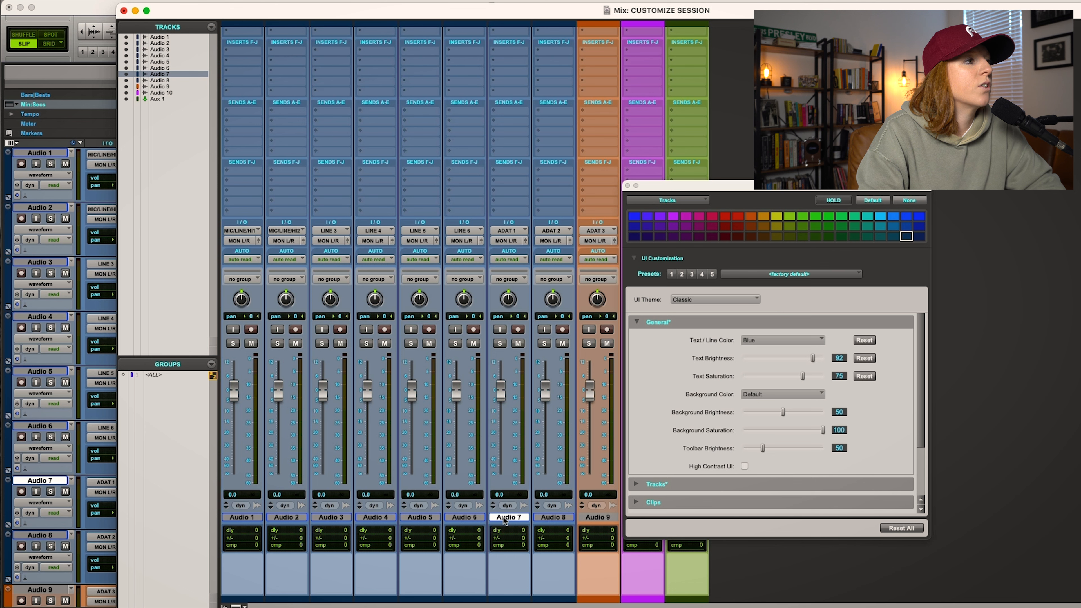
click(458, 517)
click(431, 517)
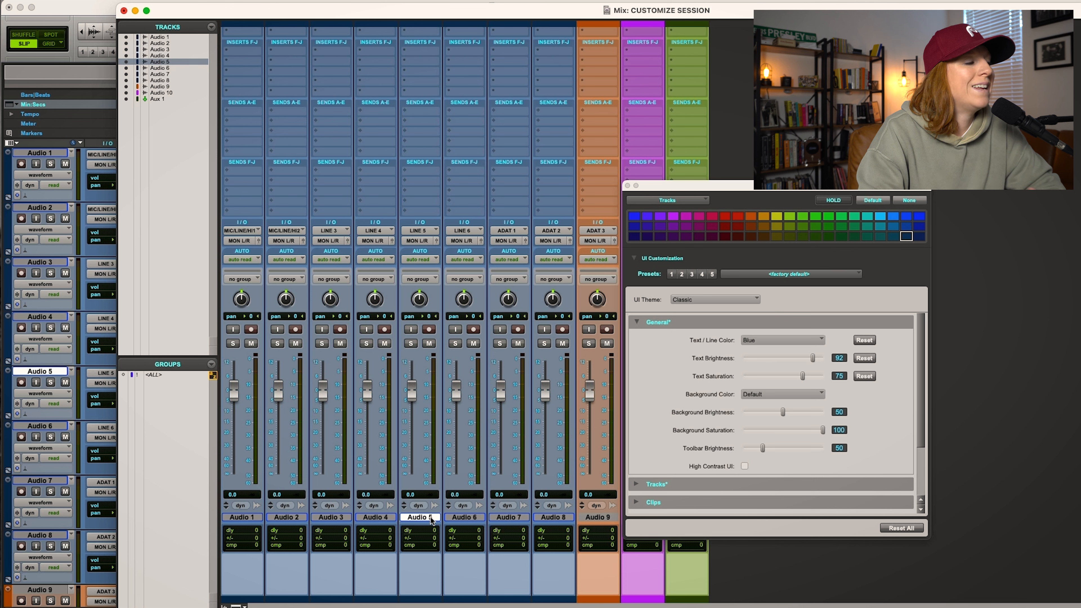
shift+click(462, 516)
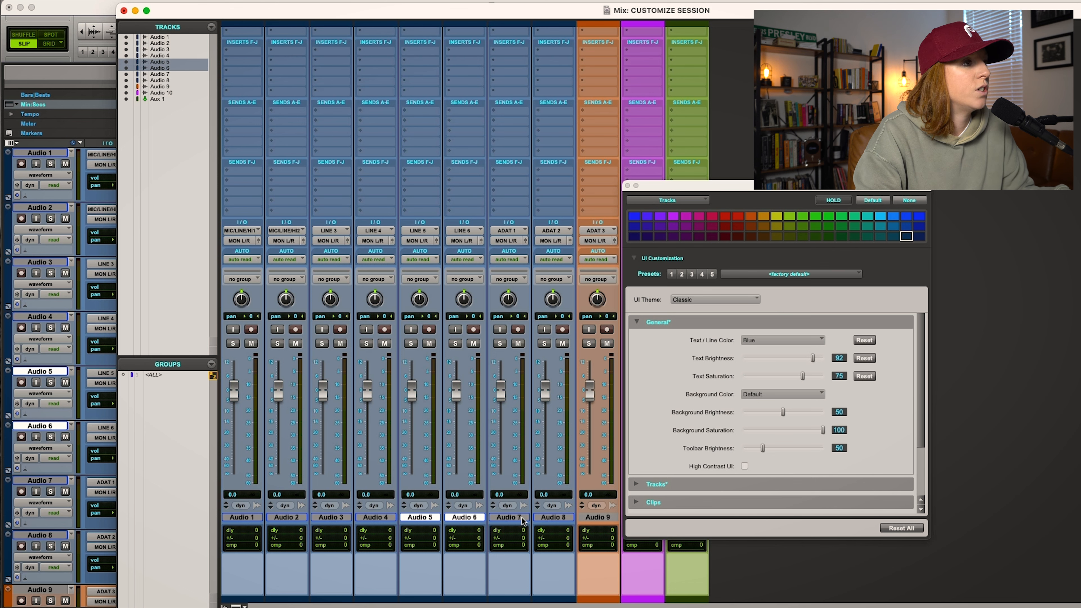
super+click(554, 517)
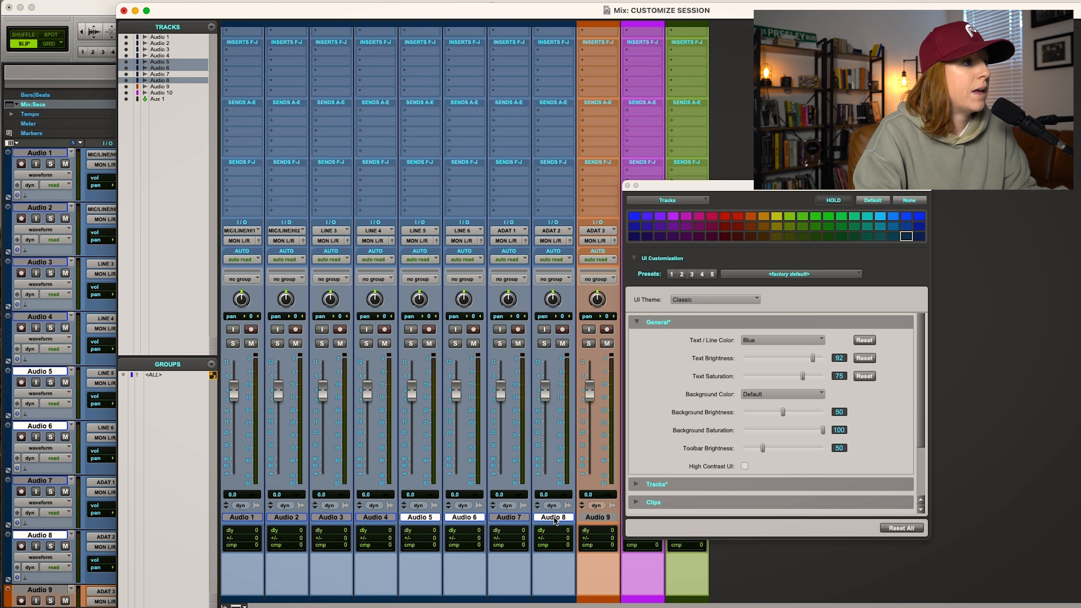
super+click(300, 517)
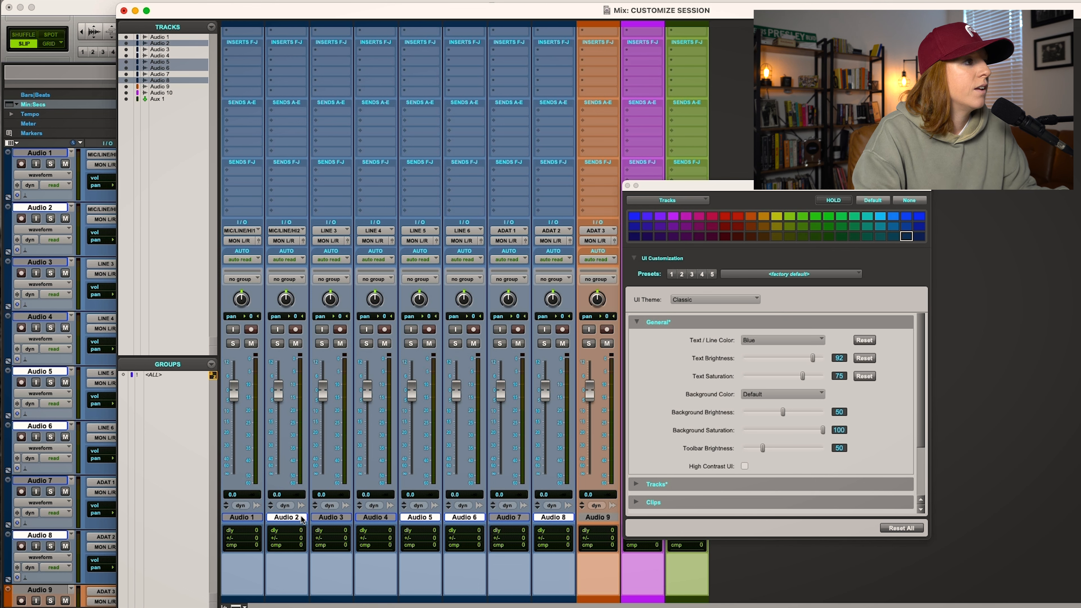
- Turn on High Contrast UI and select Audio 4, 5 and 6 one by one to compare the name highlighting
click(744, 466)
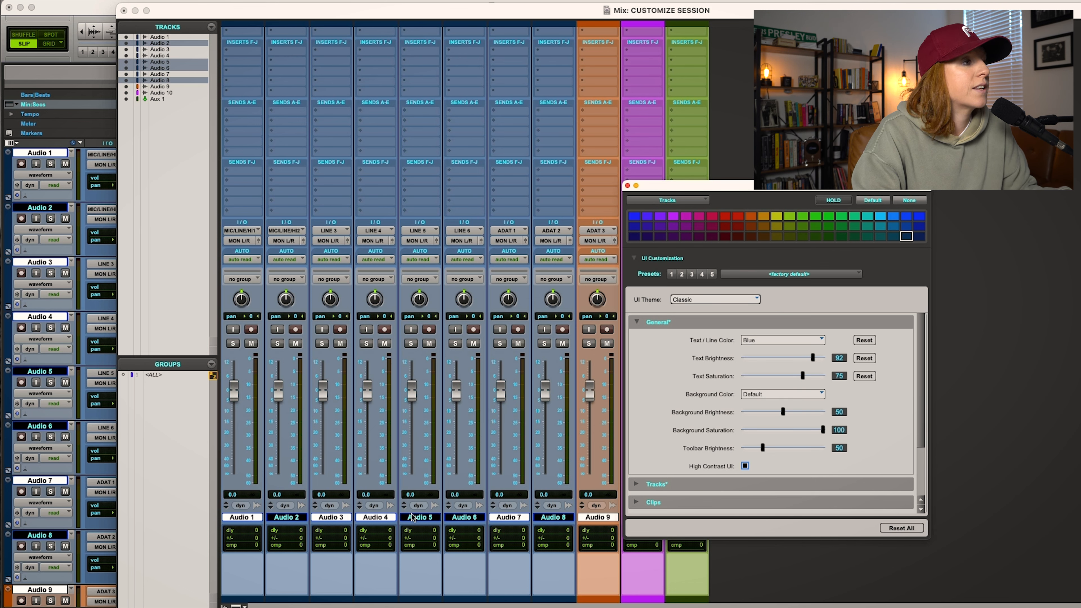
click(382, 519)
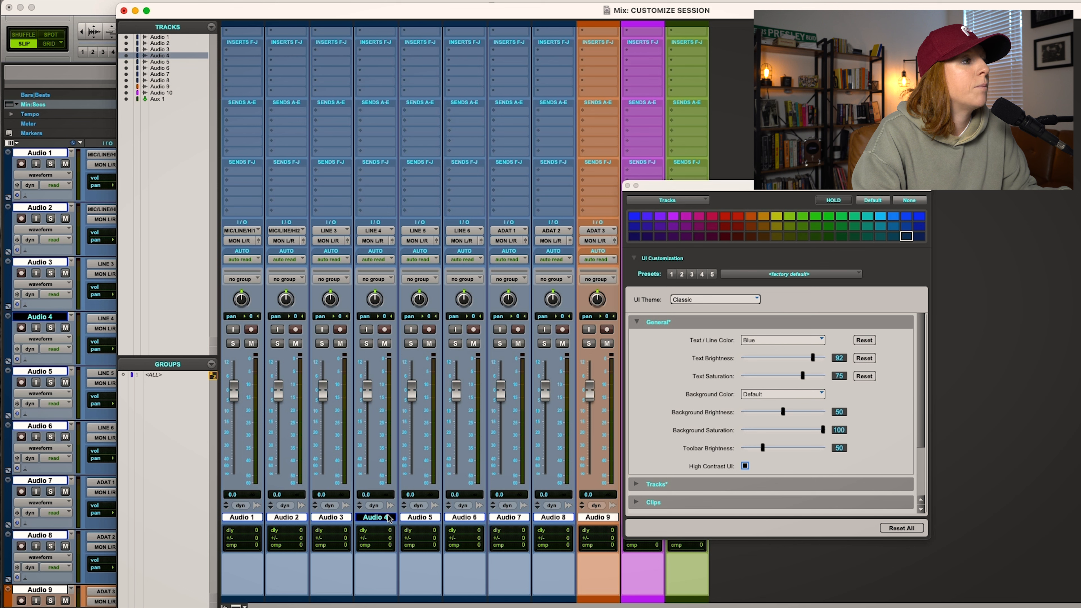
click(415, 518)
click(456, 518)
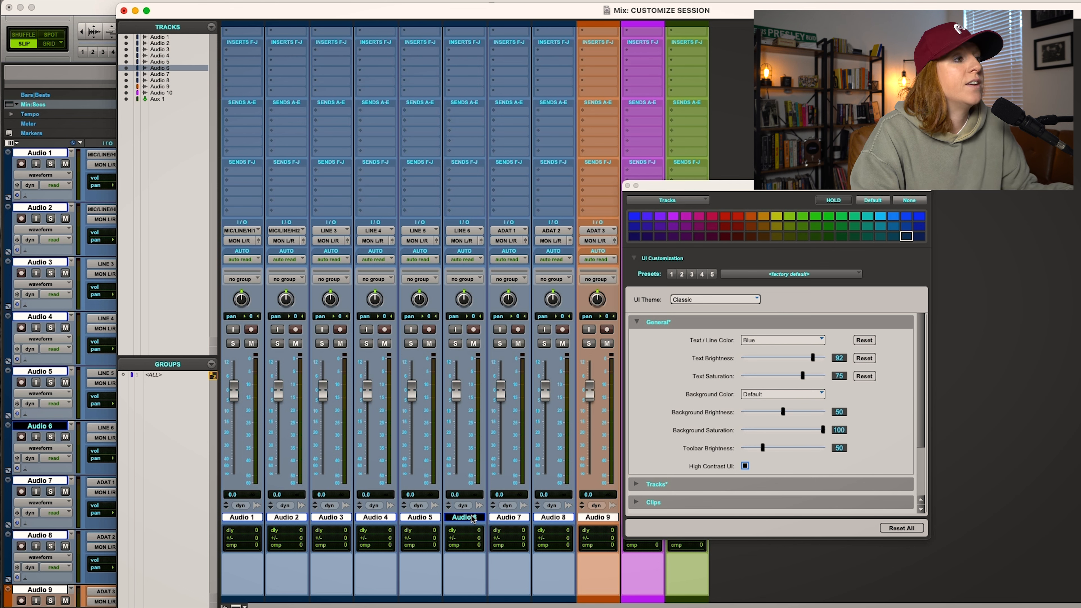
- Try Green as the text and line color, switching High Contrast UI off and back on
click(808, 341)
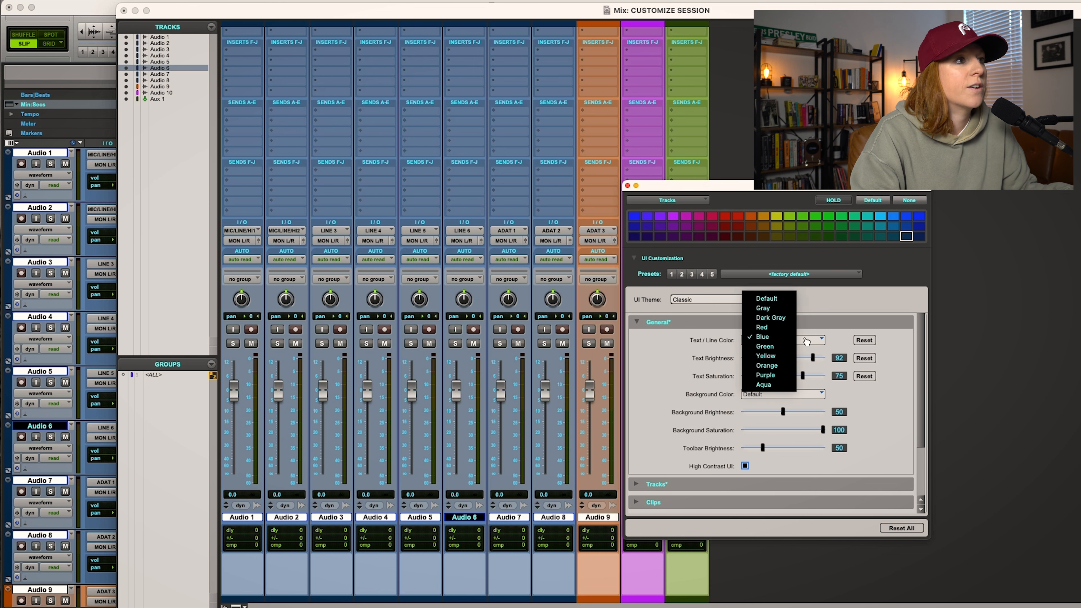
click(769, 350)
click(745, 467)
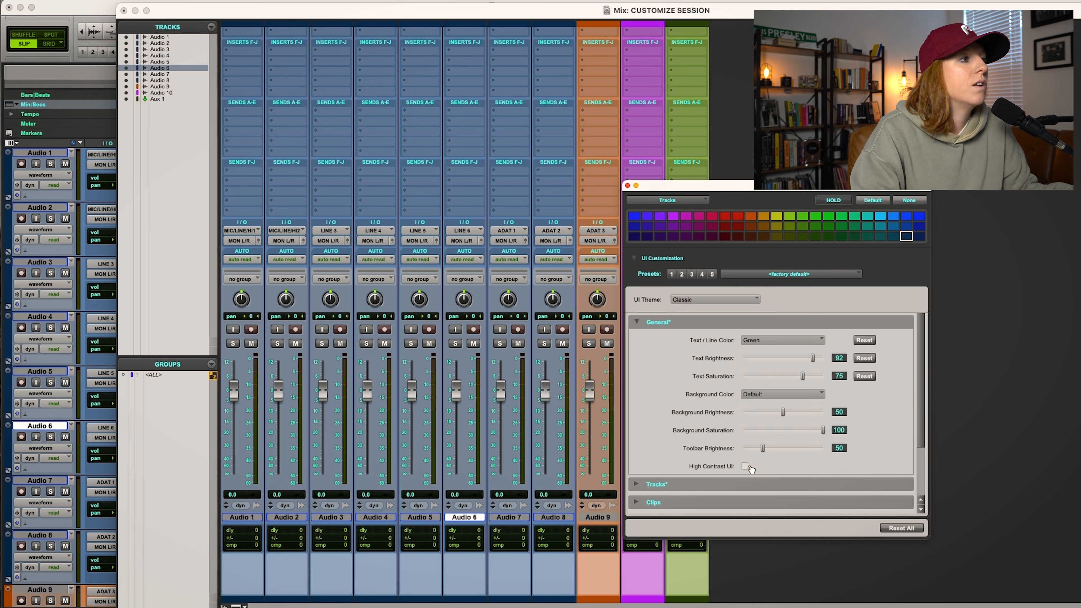
click(745, 467)
- Change the text and line color to Yellow after trying Orange
click(797, 340)
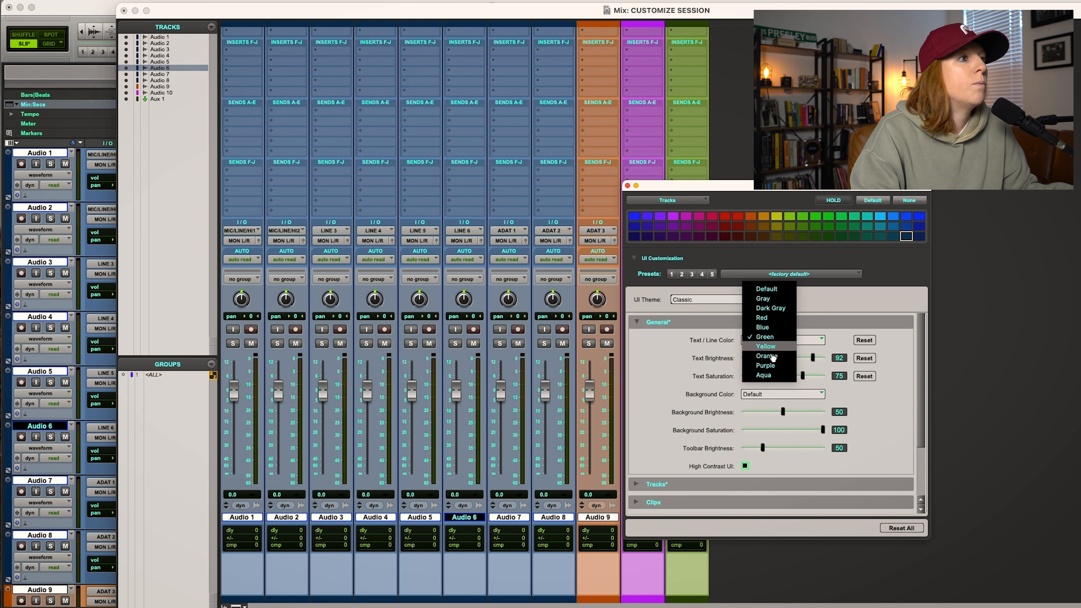
click(773, 359)
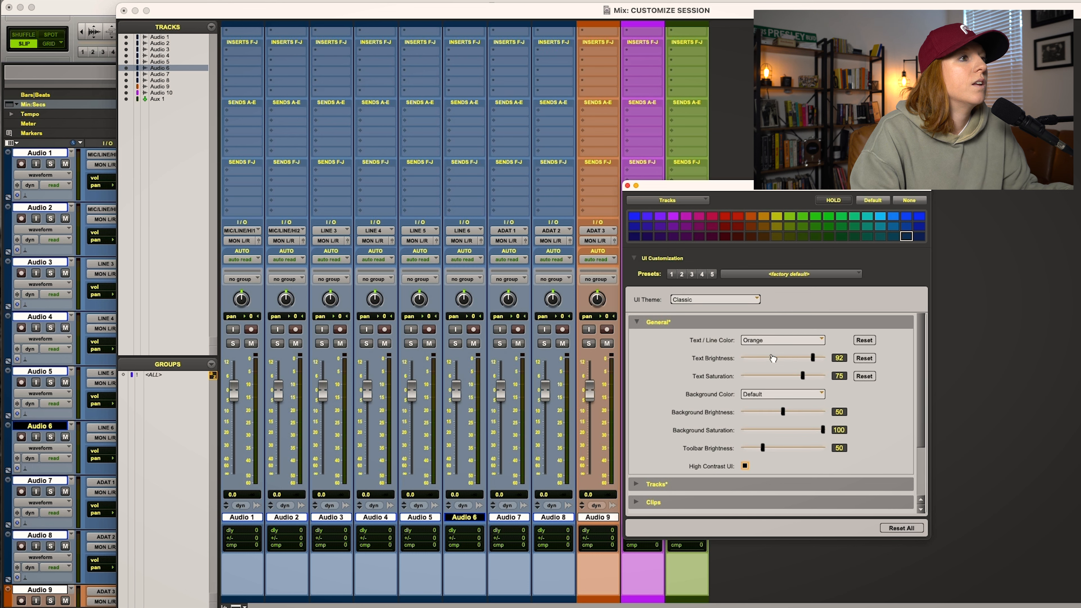
click(765, 340)
click(766, 328)
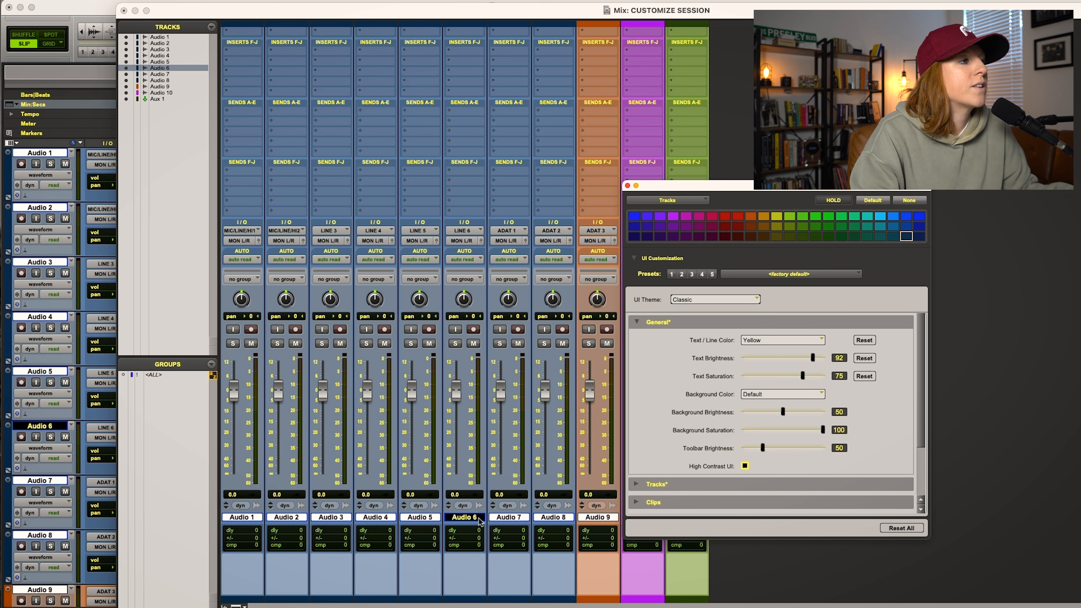
- Select different tracks among Audio 6 to Audio 9 to examine selected and unselected names in High Contrast UI
click(501, 518)
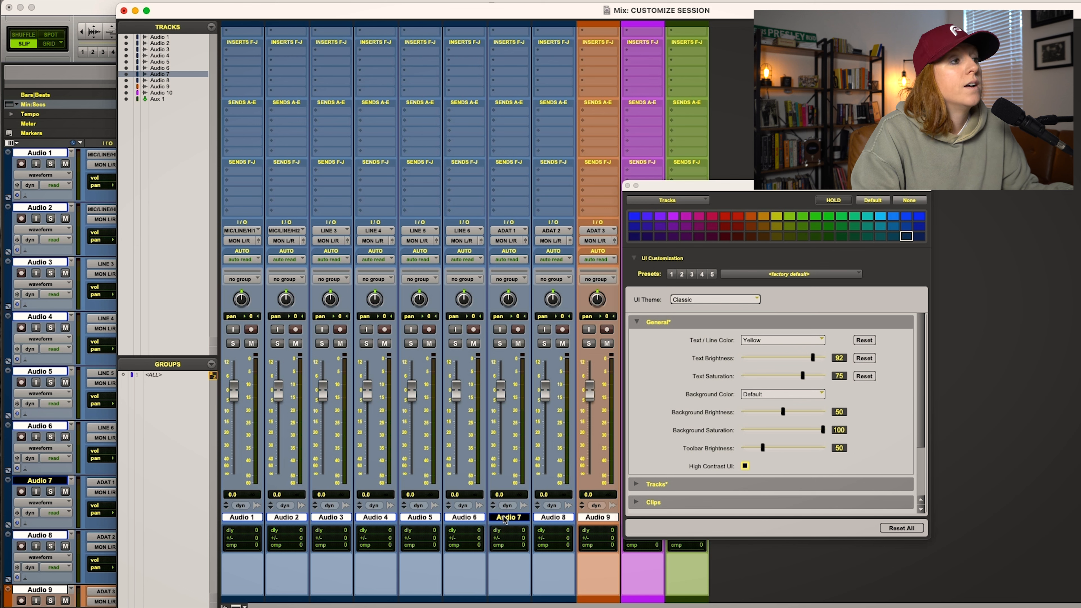
click(467, 517)
click(510, 517)
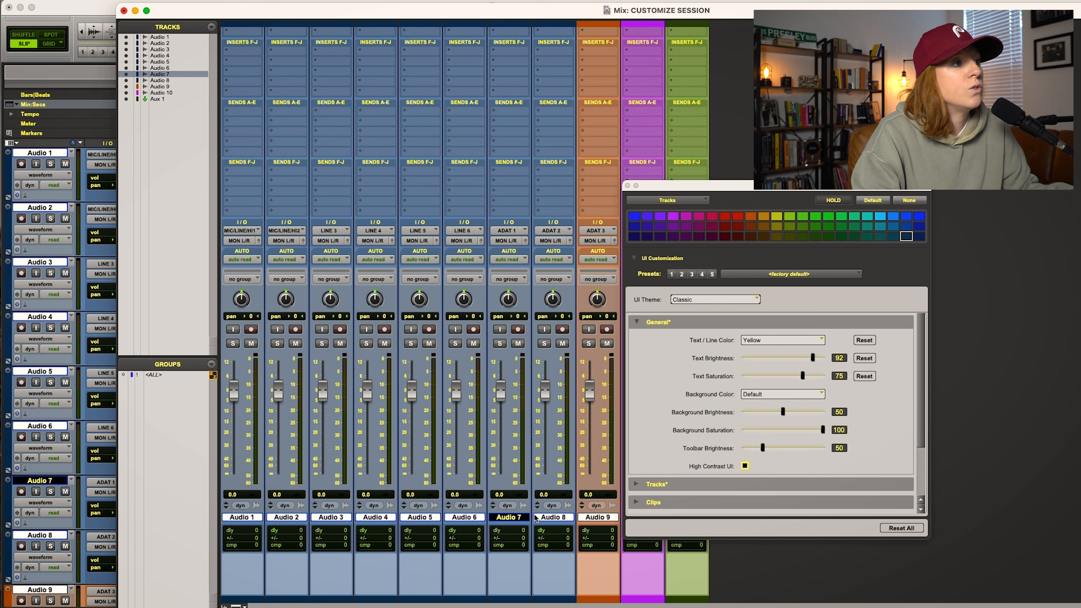
click(538, 516)
click(601, 516)
click(521, 517)
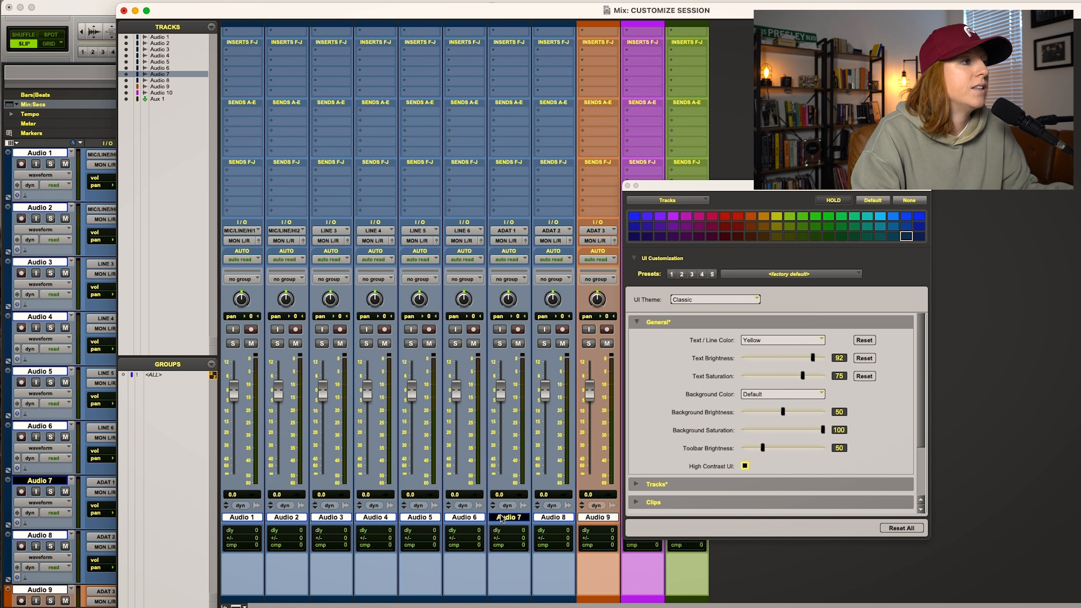
- Turn off High Contrast UI and select Audio 7 after checking the highlighting on the neighbouring tracks
click(476, 517)
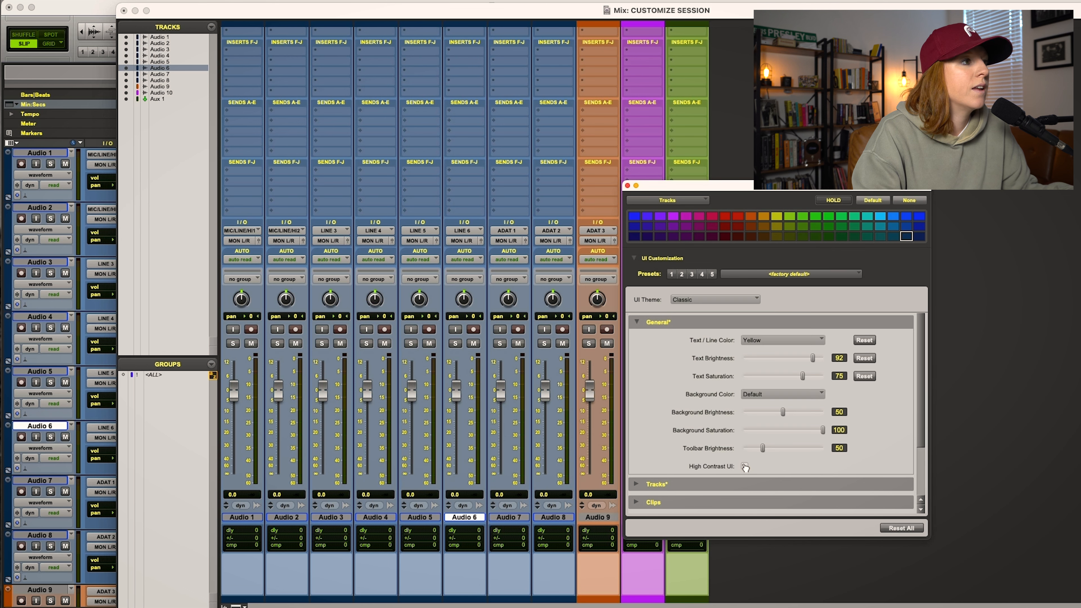
click(435, 518)
click(500, 518)
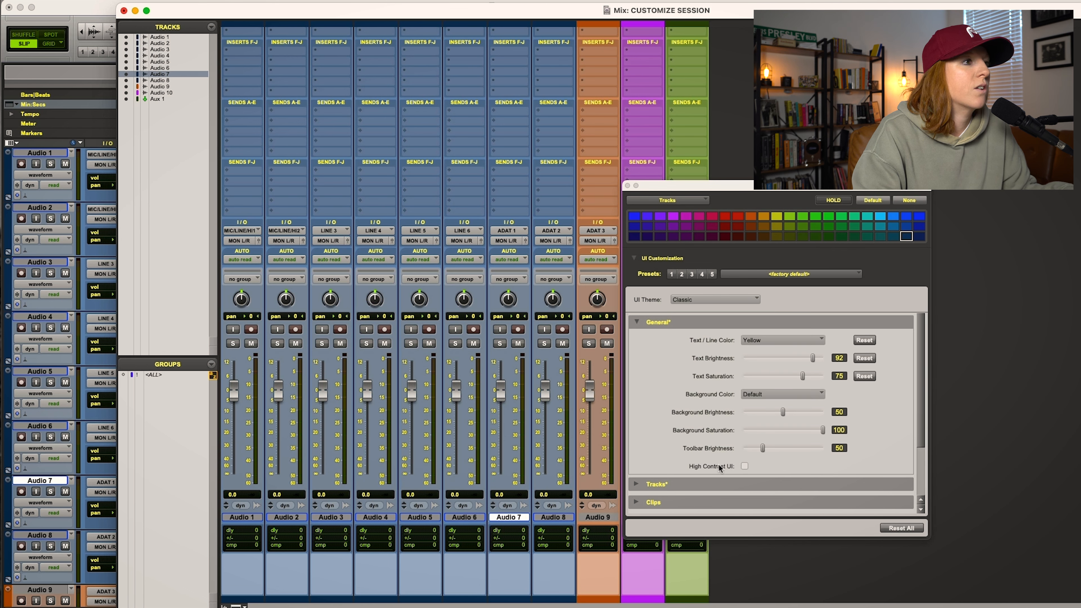
- Turn High Contrast UI on and compare the name highlighting by selecting Audio 8 and Audio 9
click(745, 466)
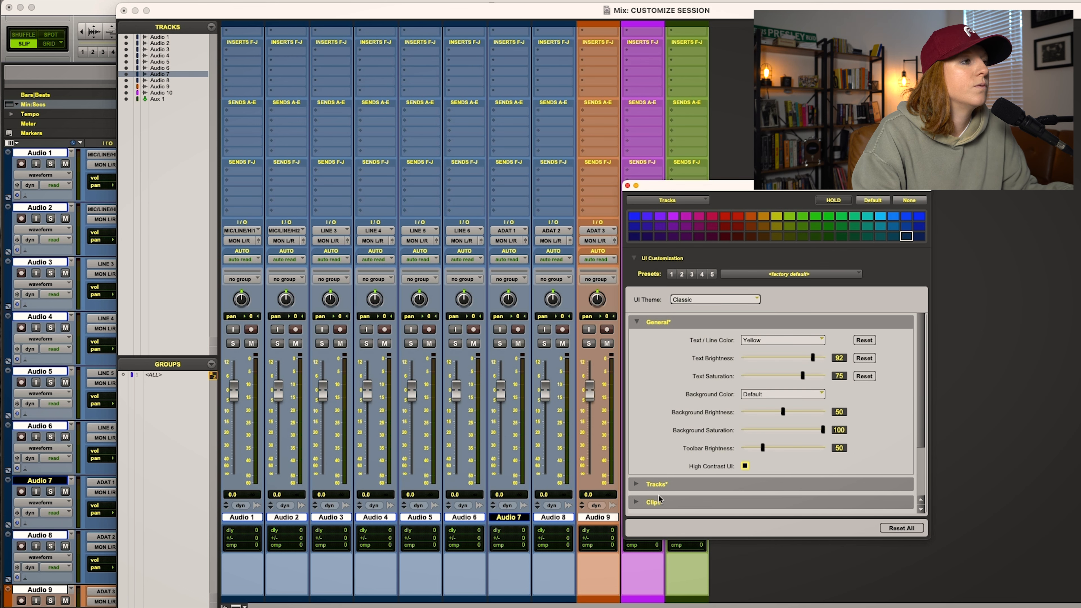
click(549, 517)
click(583, 518)
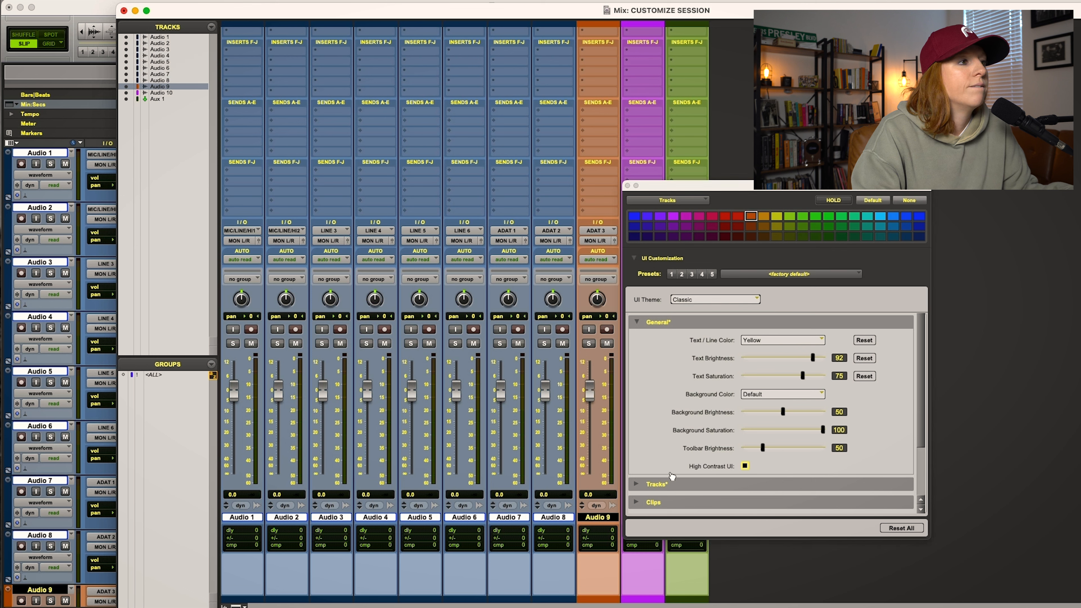
- In the Tracks settings, set I/O Plate Saturation to 0 and Track Header Saturation to about 92
scroll(683, 459, down, 3)
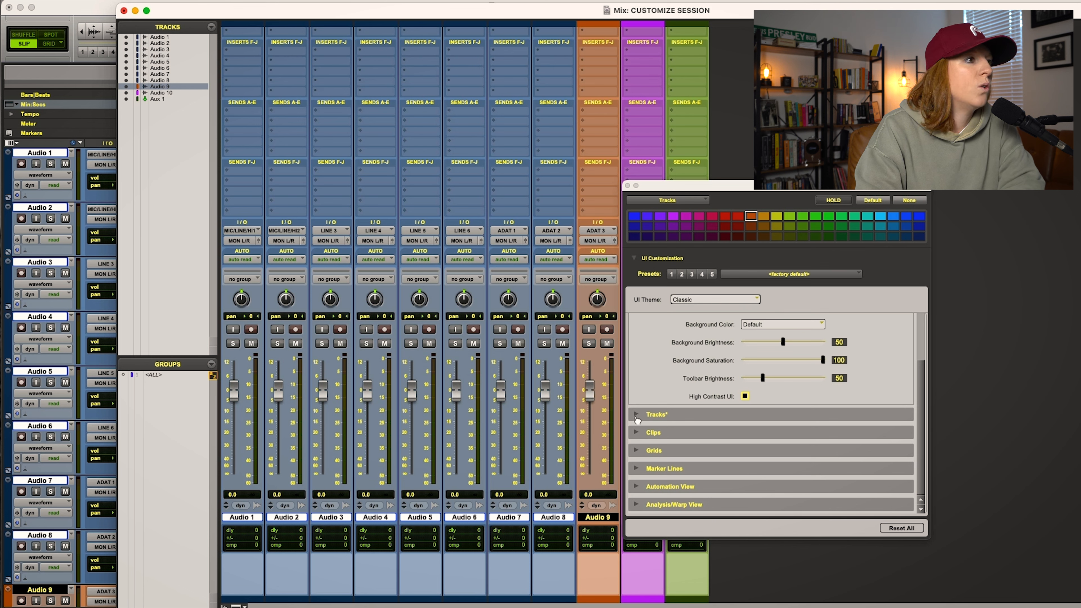
click(638, 416)
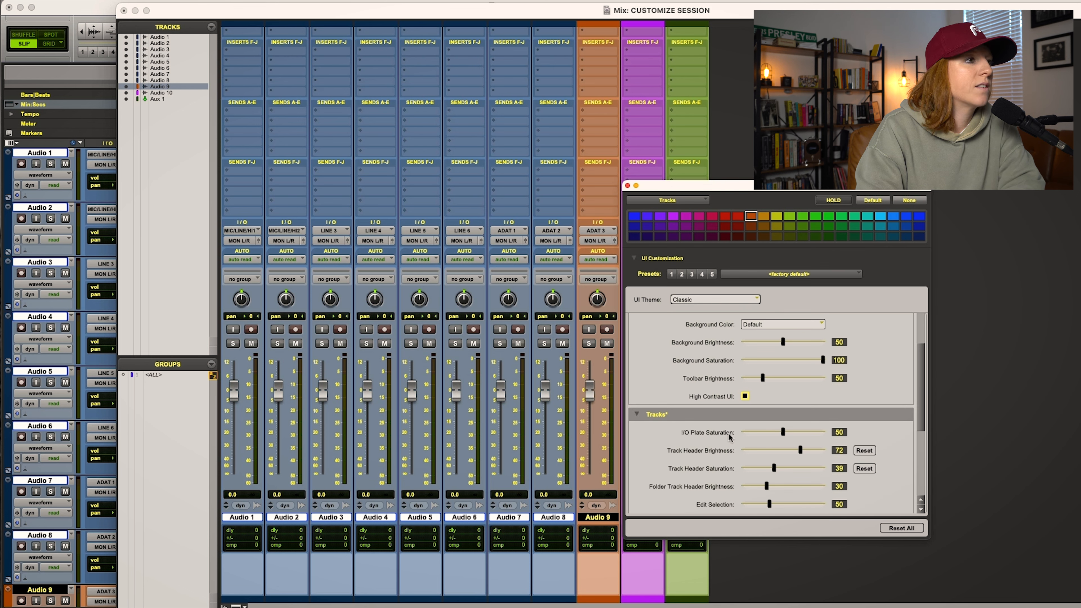
drag(785, 434, 743, 434)
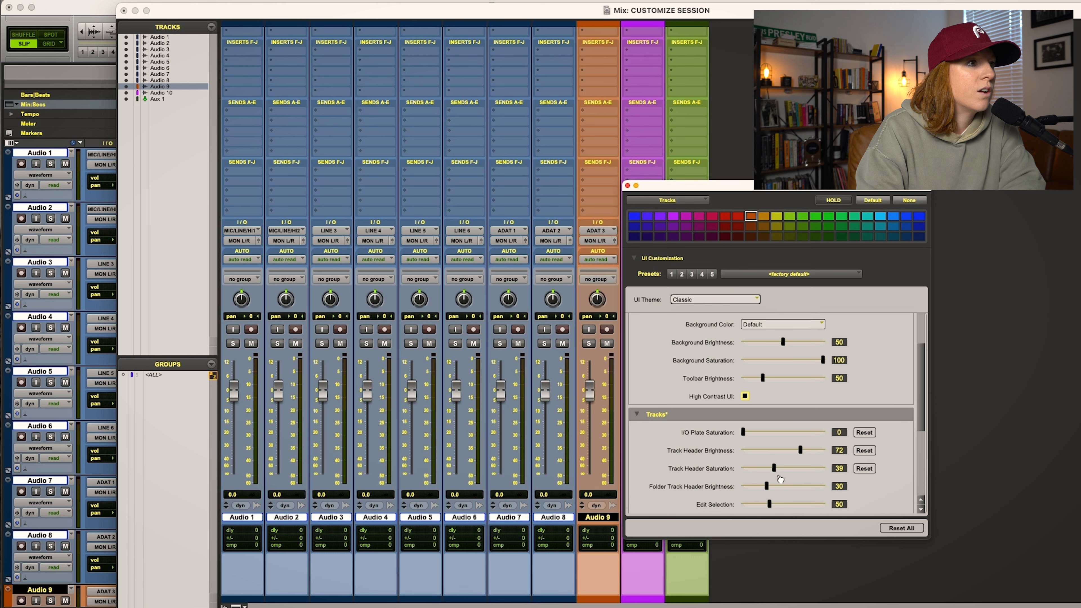
drag(773, 469, 816, 470)
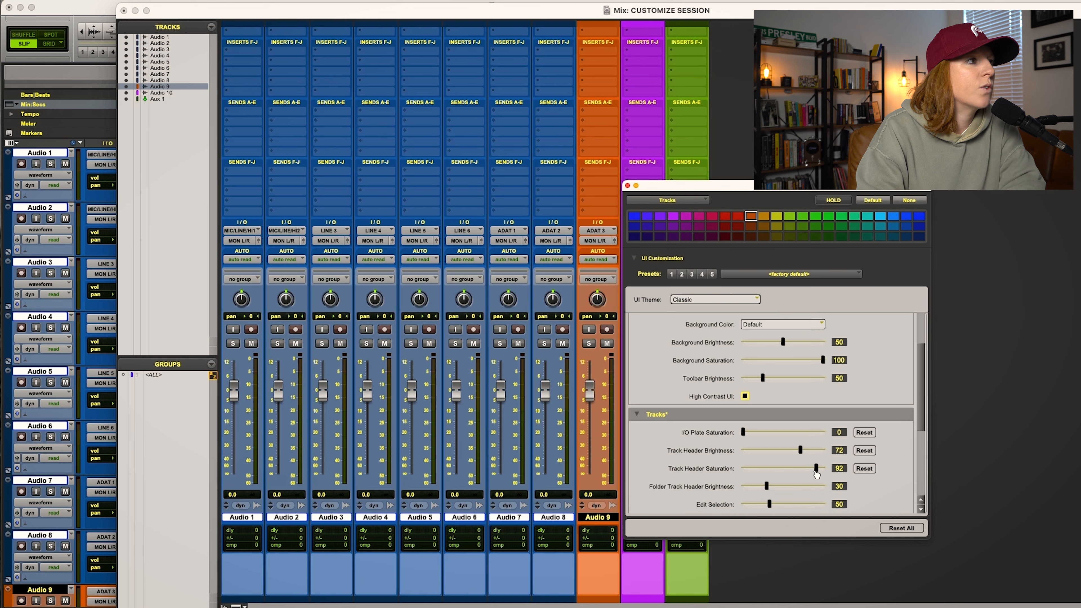
- Set text brightness and text saturation to 100, and change the text and line color to Aqua after trying Purple
scroll(783, 383, up, 3)
click(766, 340)
click(766, 347)
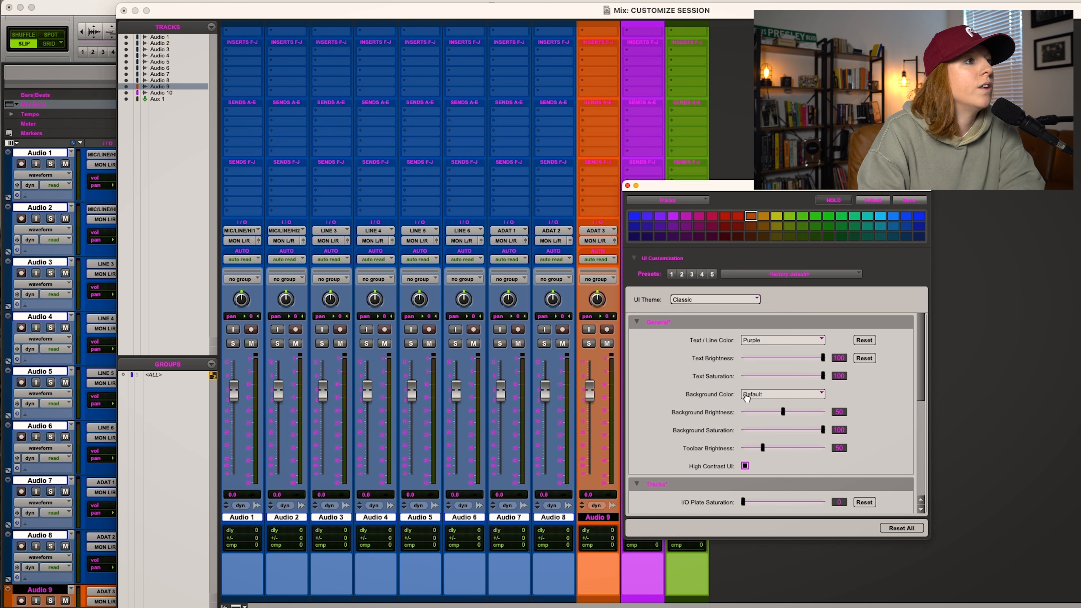
click(781, 343)
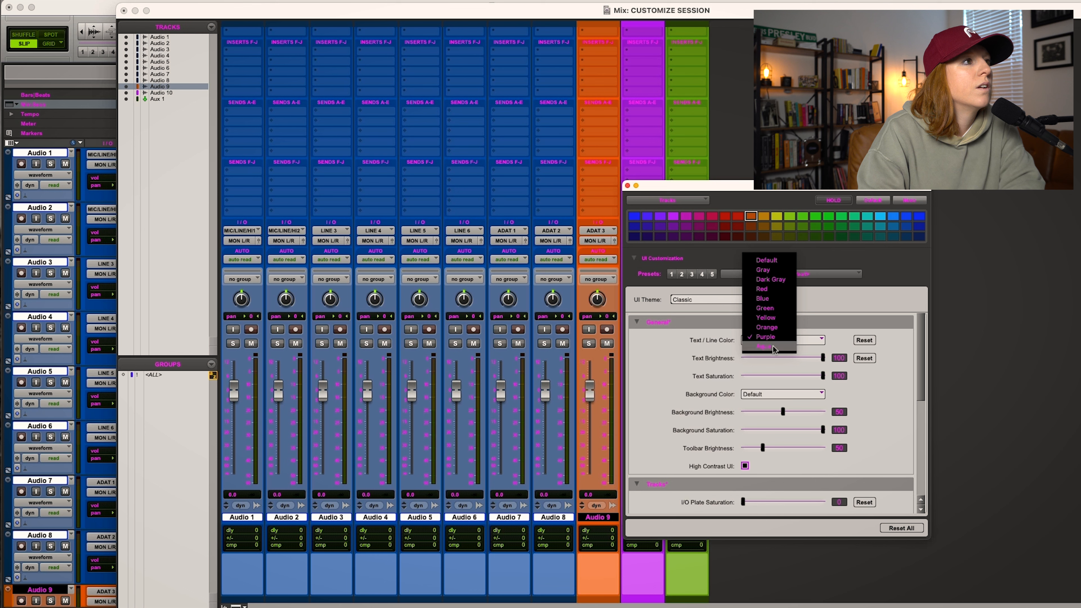
click(774, 348)
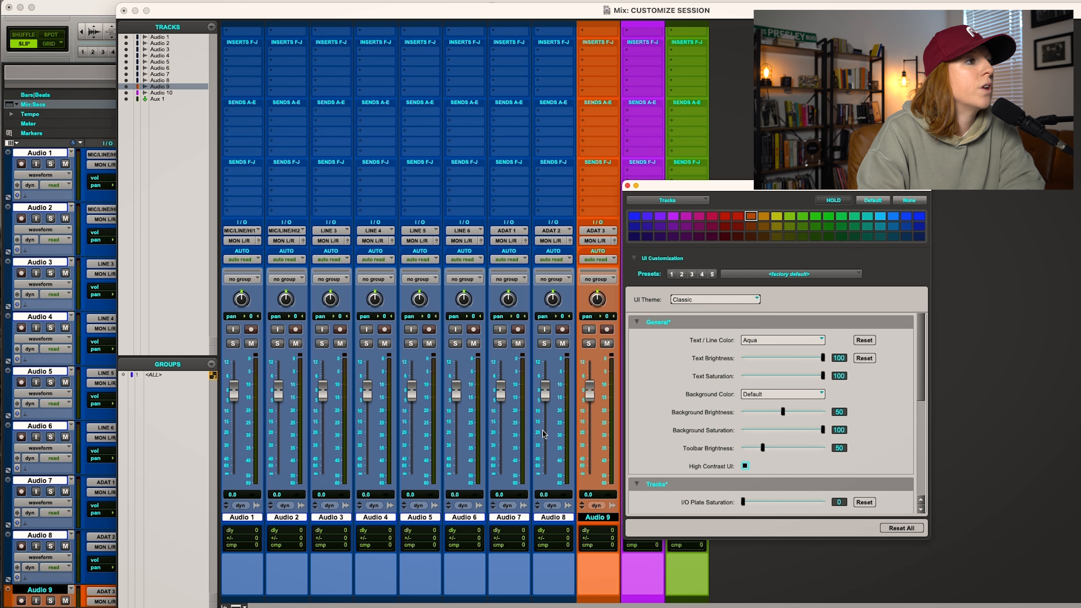
- Move the Color Palette clear of the mixer tracks and set Track Header Brightness to 66 and Track Header Saturation to 69
drag(656, 191, 759, 162)
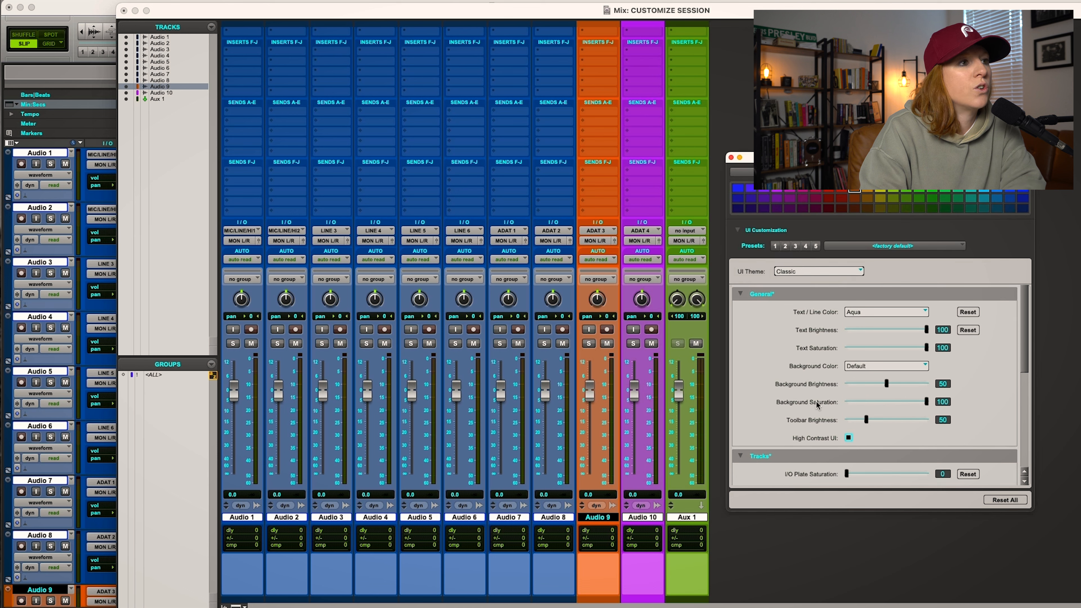
scroll(813, 400, down, 5)
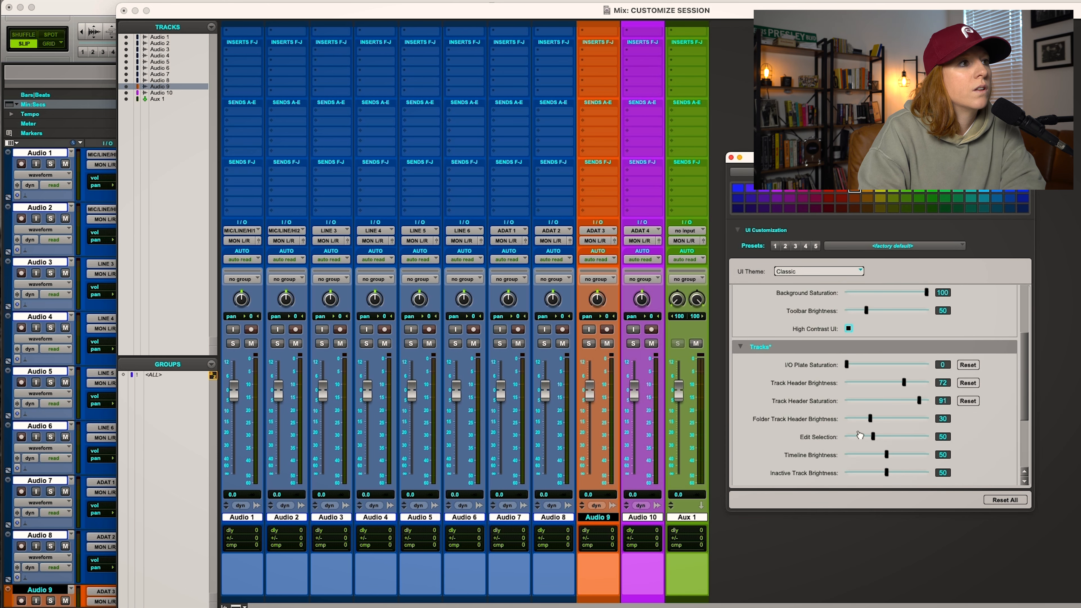
scroll(868, 396, down, 2)
drag(904, 340, 876, 340)
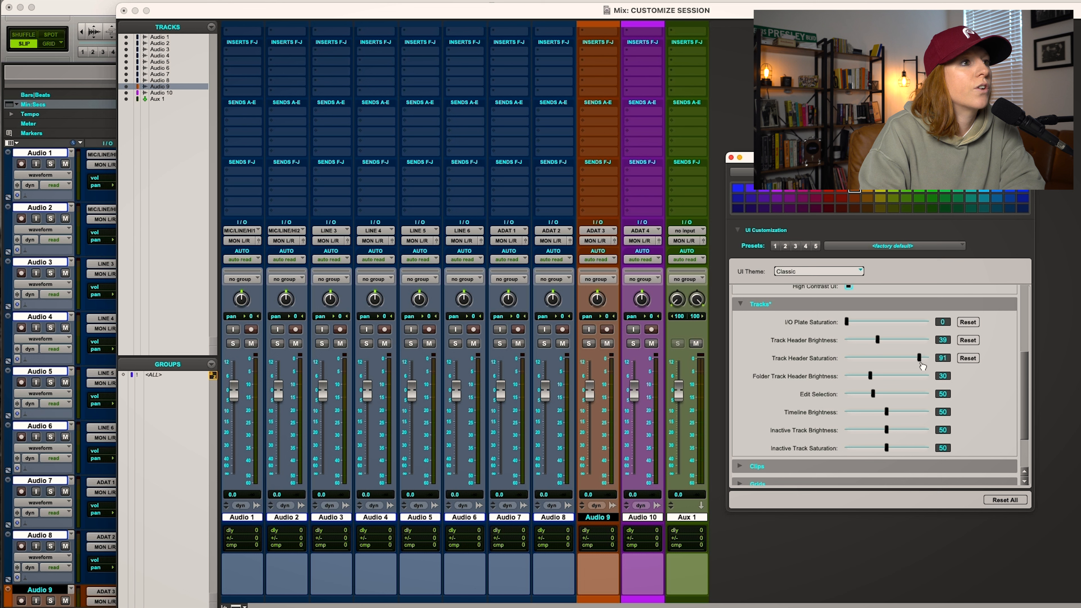
drag(917, 359, 848, 359)
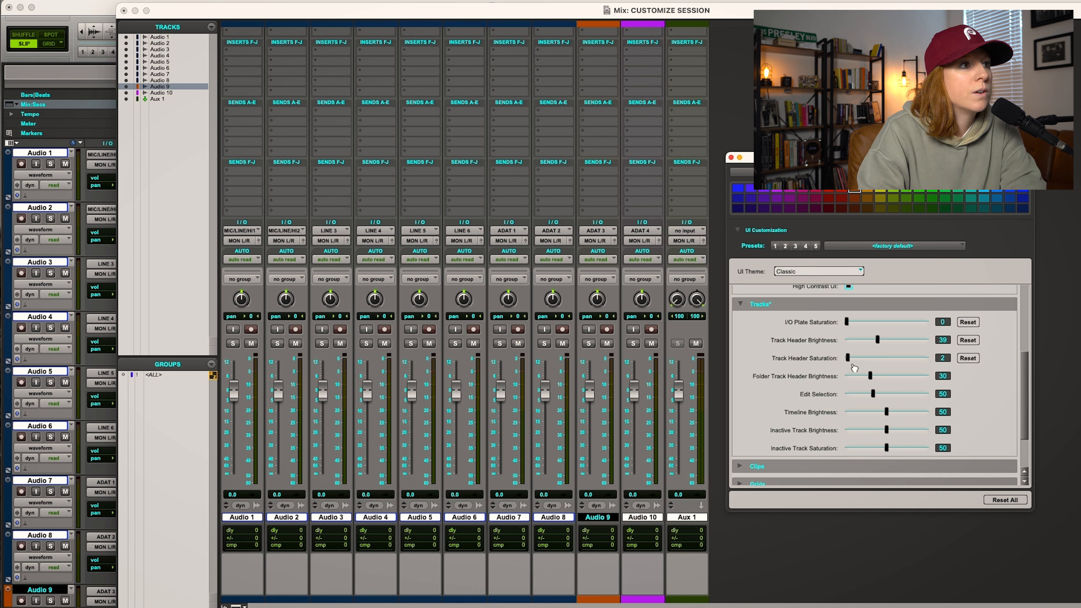
drag(848, 358, 898, 339)
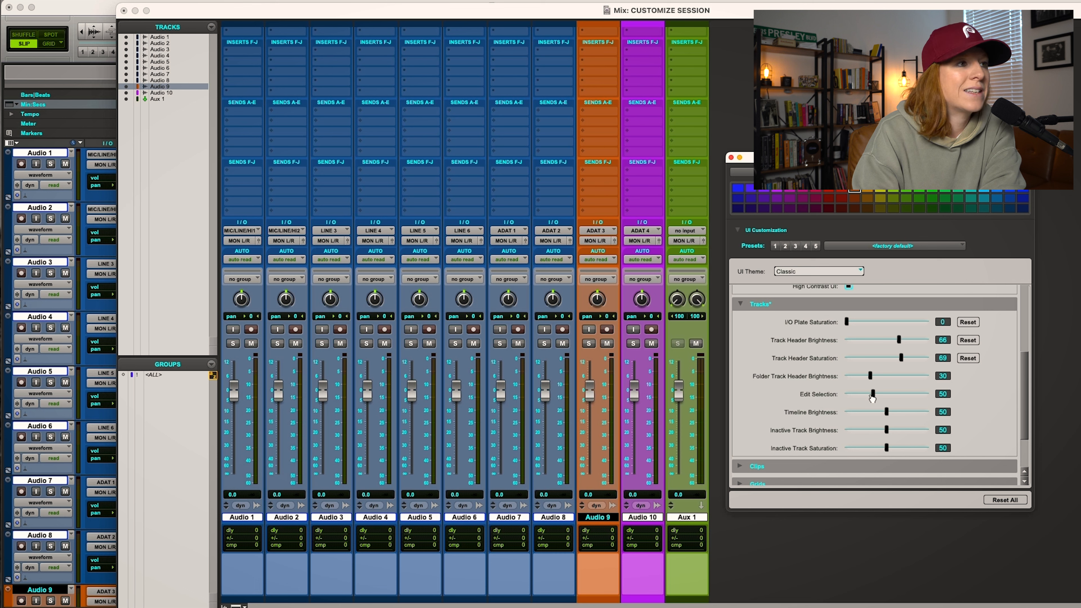
- Set Edit Selection to 123 and Timeline Brightness to 0, and lower the Mix window to uncover the Edit window's timeline
drag(873, 395, 920, 412)
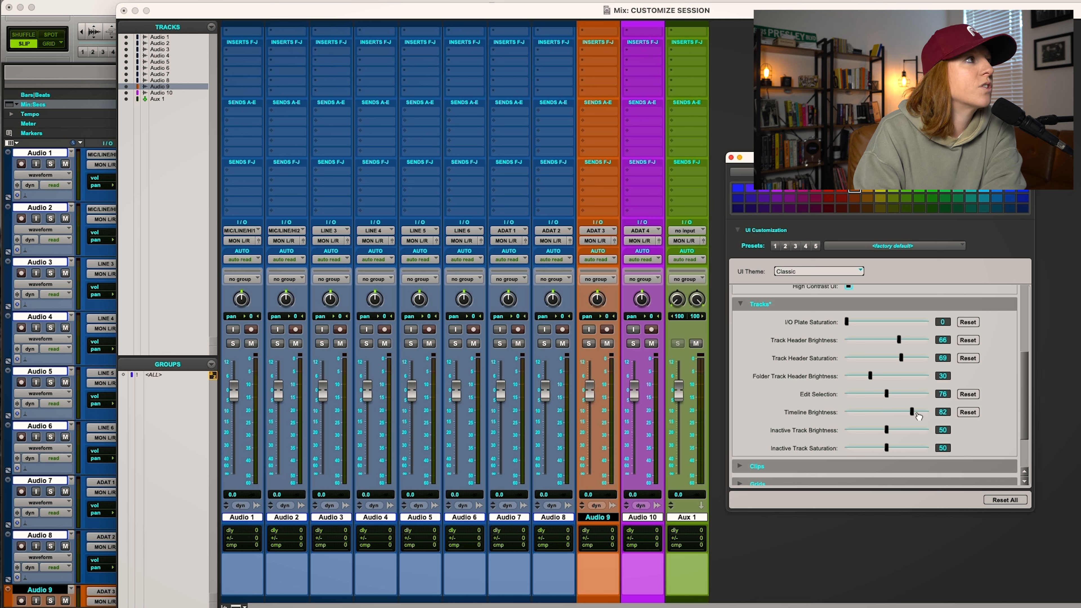
drag(575, 18, 571, 53)
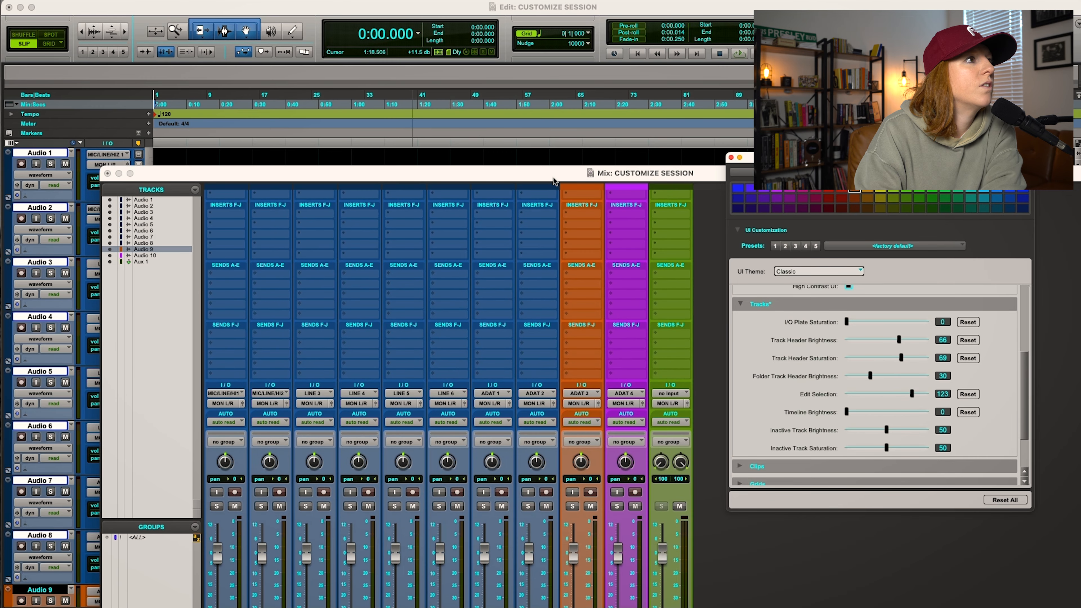
drag(551, 174, 548, 346)
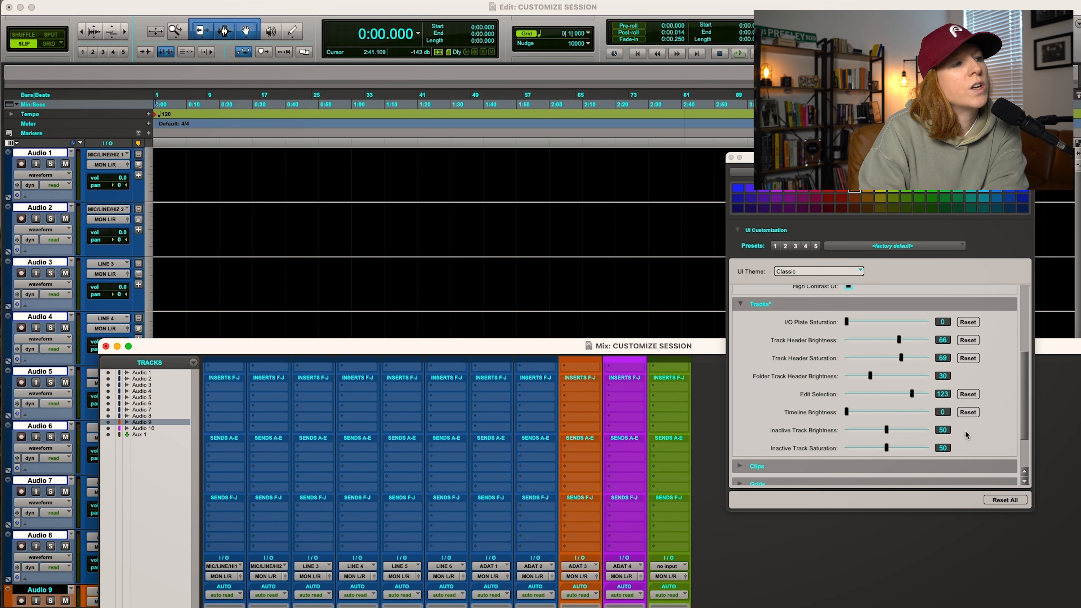
- Expand the Clips and Grids settings and examine their brightness and saturation options
scroll(875, 416, down, 1)
scroll(875, 416, down, 1)
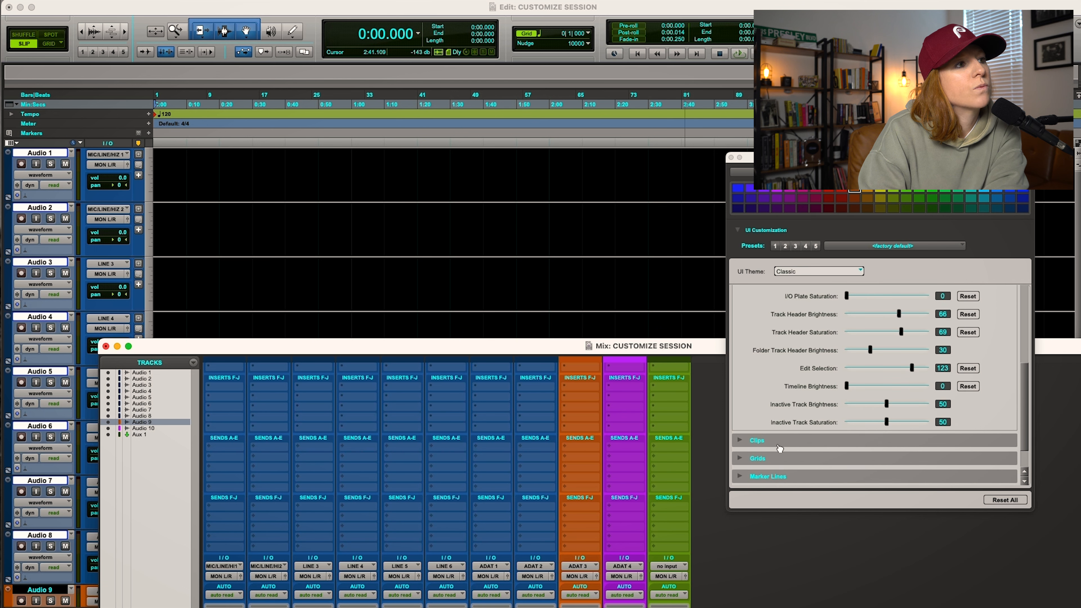
click(739, 441)
scroll(785, 445, down, 3)
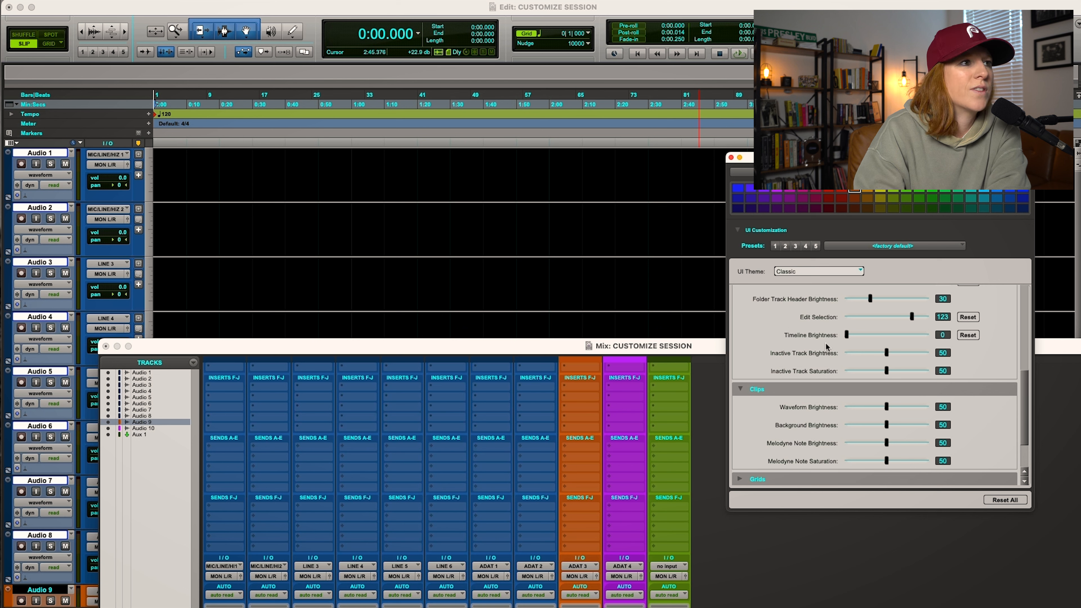
scroll(847, 383, down, 3)
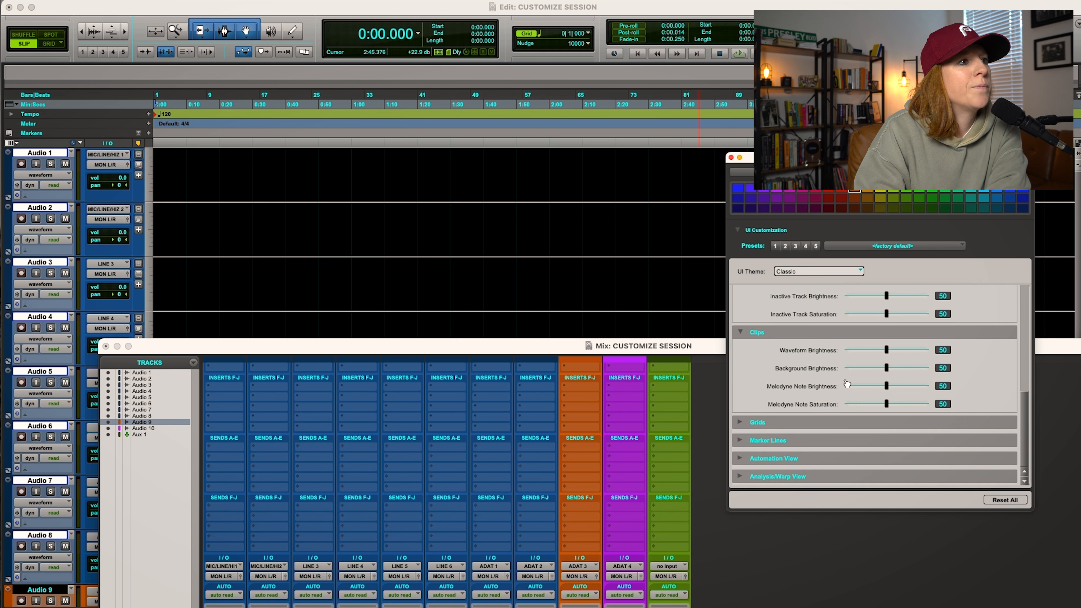
click(740, 423)
scroll(739, 426, down, 1)
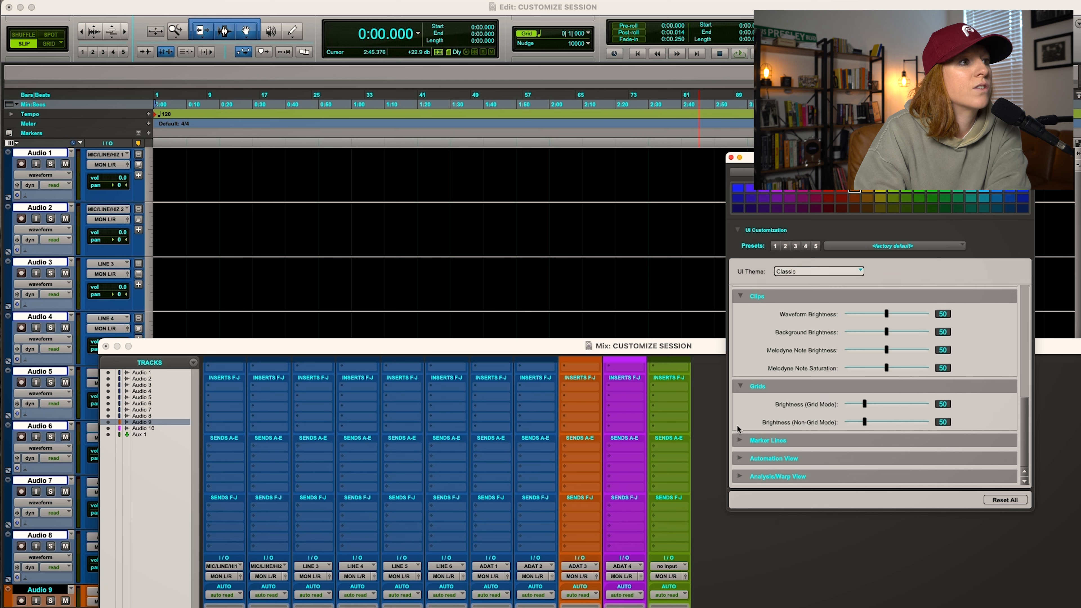
- Expand the Marker Lines settings and look through the available marker line colors, keeping Default
click(740, 461)
scroll(764, 442, down, 3)
scroll(764, 442, down, 1)
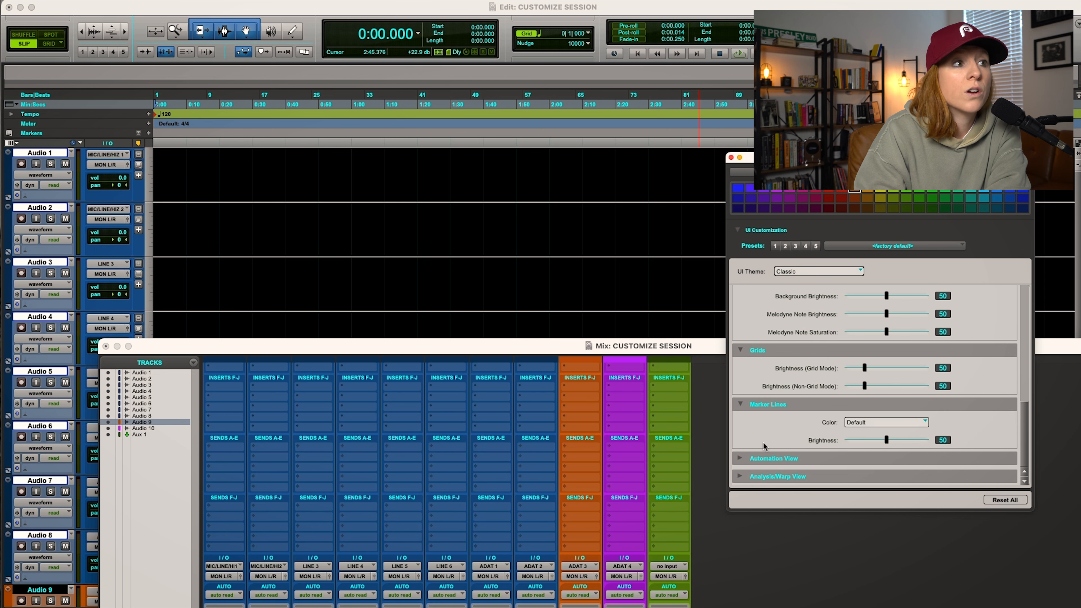
click(853, 423)
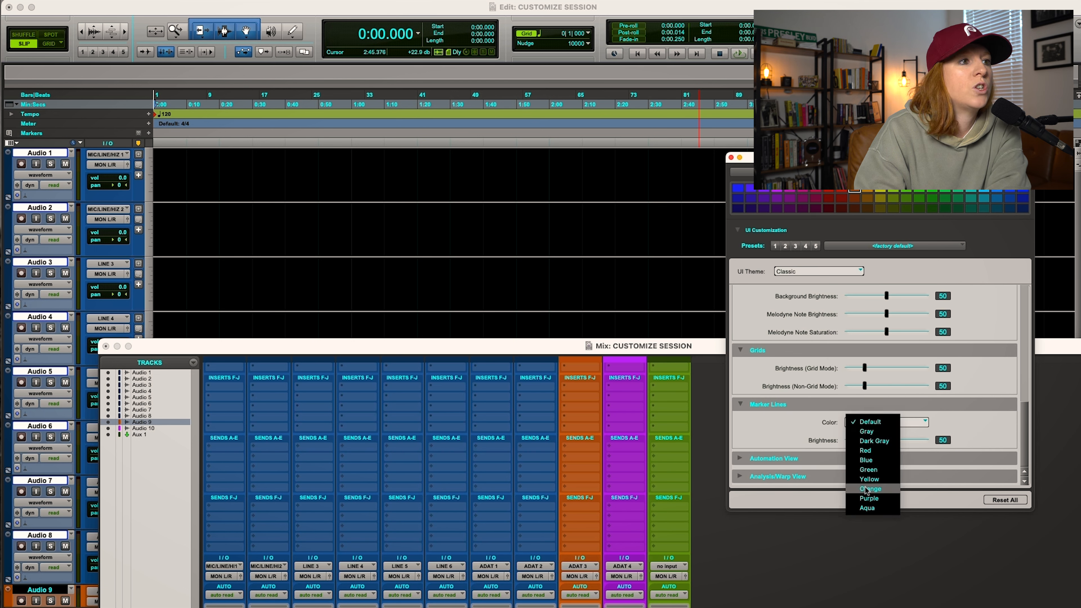
click(813, 432)
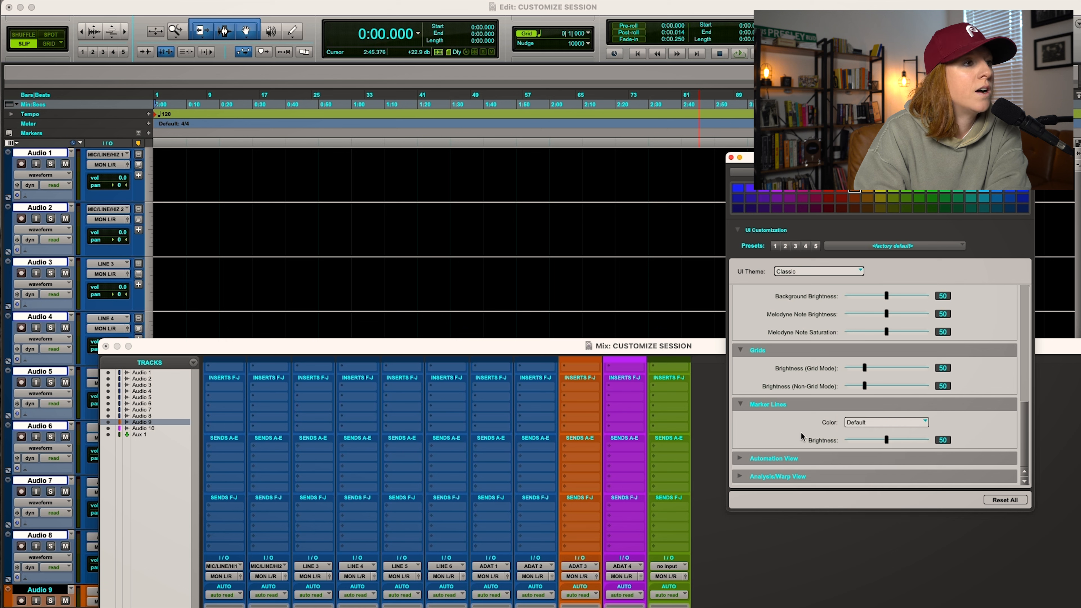
- Expand the Automation View and Analysis/Warp View settings and examine their waveform, line, marker and background options
click(739, 459)
scroll(780, 457, down, 3)
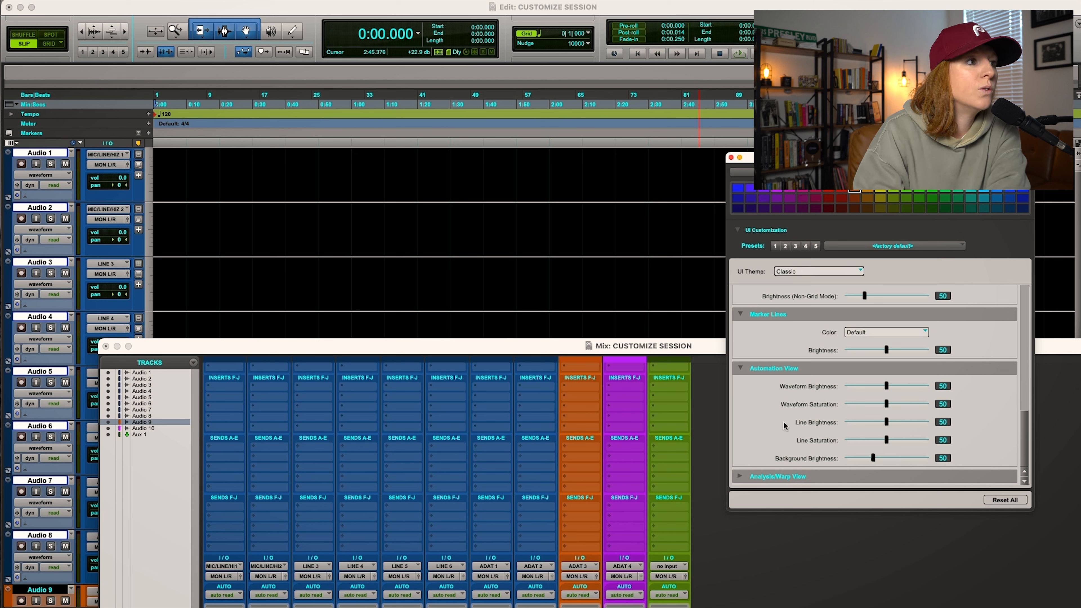
click(741, 476)
scroll(760, 455, down, 3)
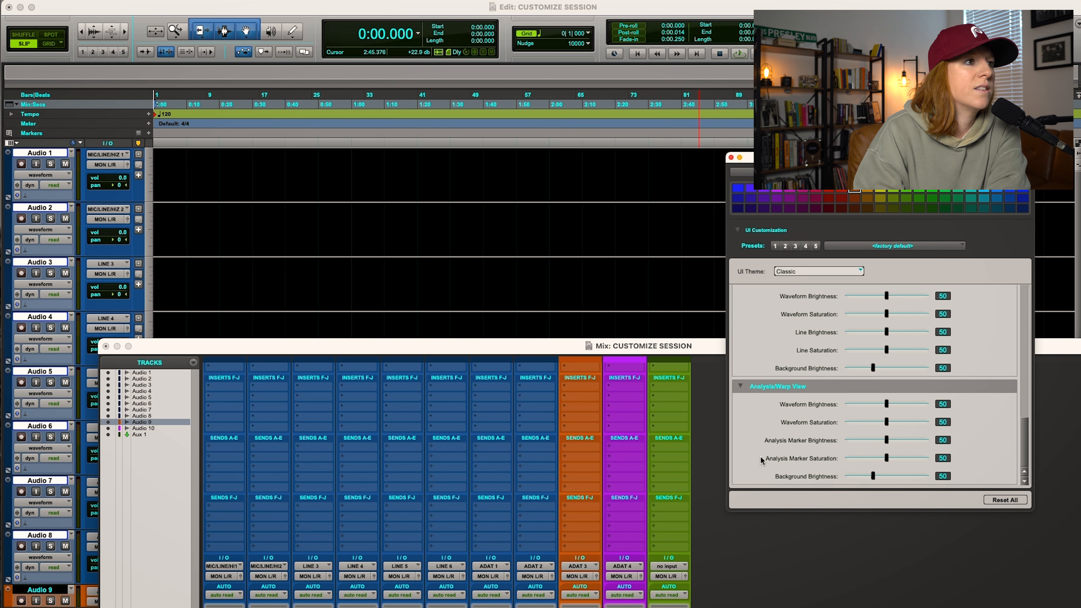
- Return to the General settings and change the text and line color to Yellow
scroll(758, 458, up, 10)
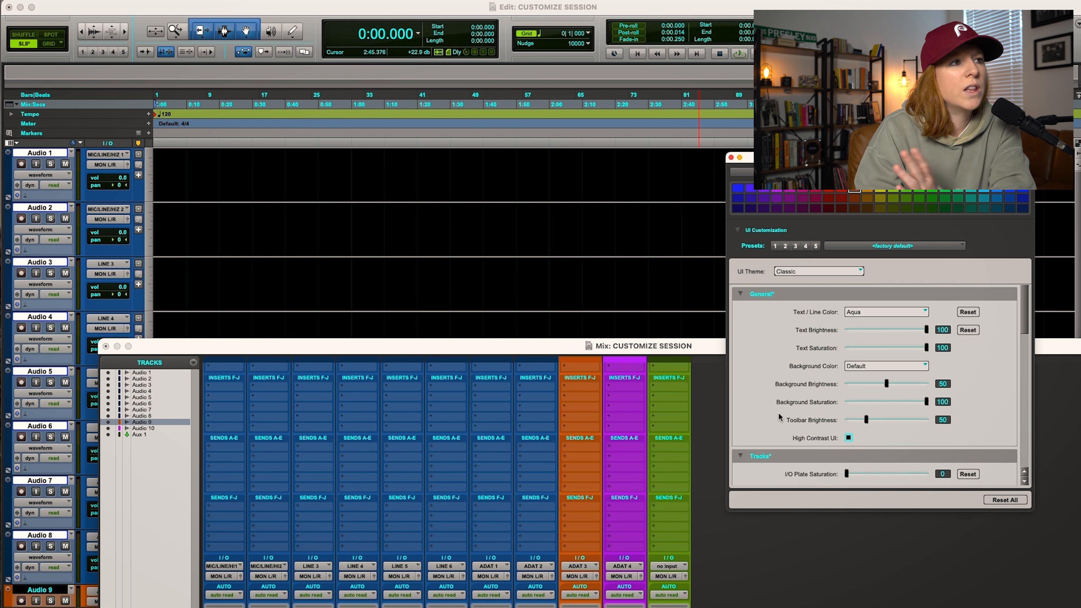
click(873, 318)
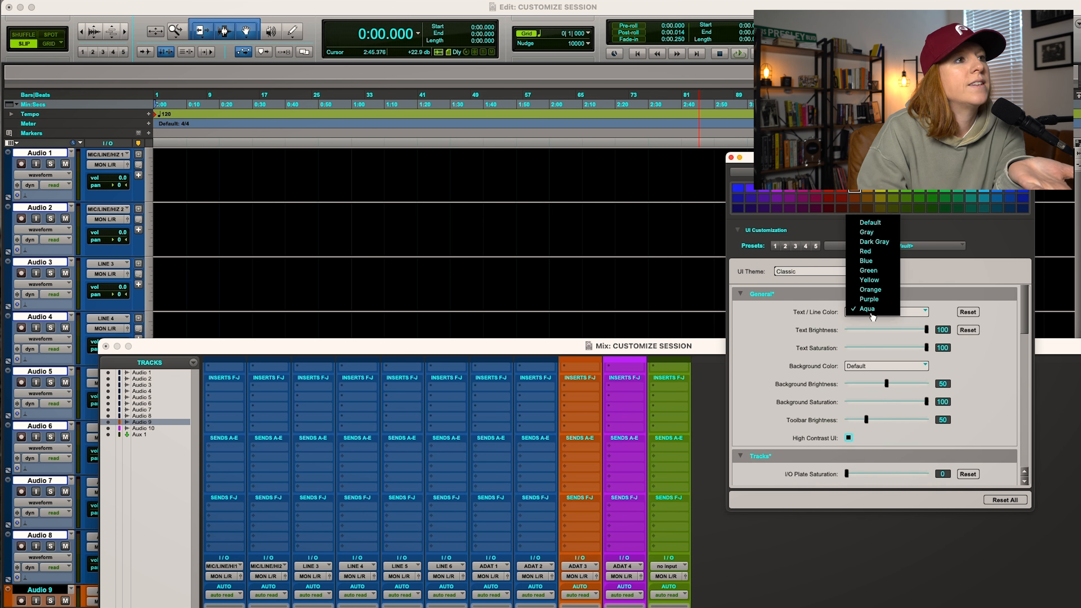
click(872, 281)
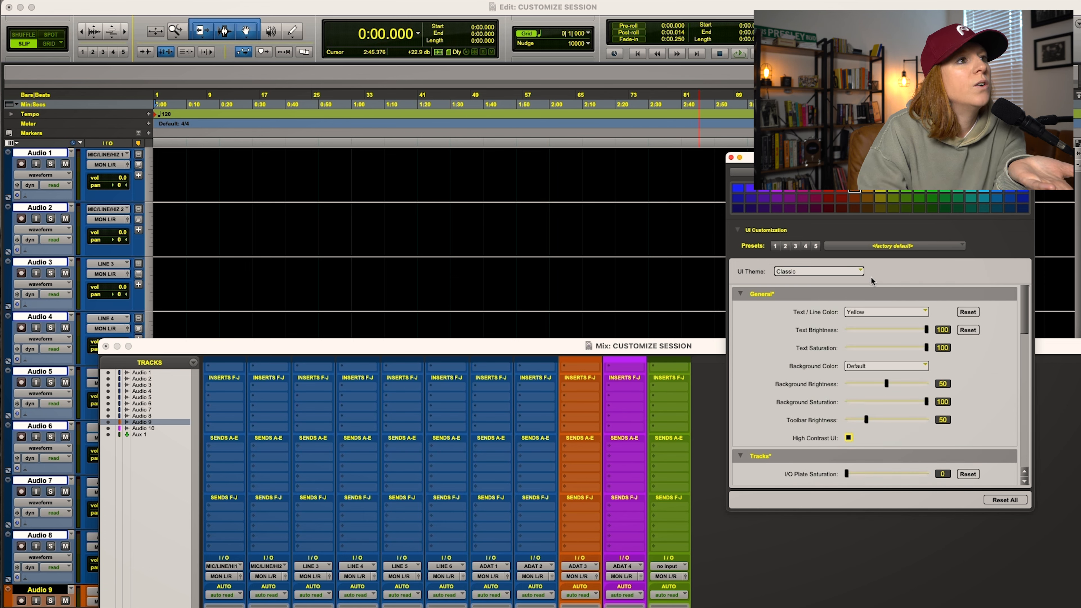
- Raise the Mix window back over the Edit window and set Background Brightness to 36, Background Saturation to 59 and Toolbar Brightness to 106
drag(542, 350, 543, 11)
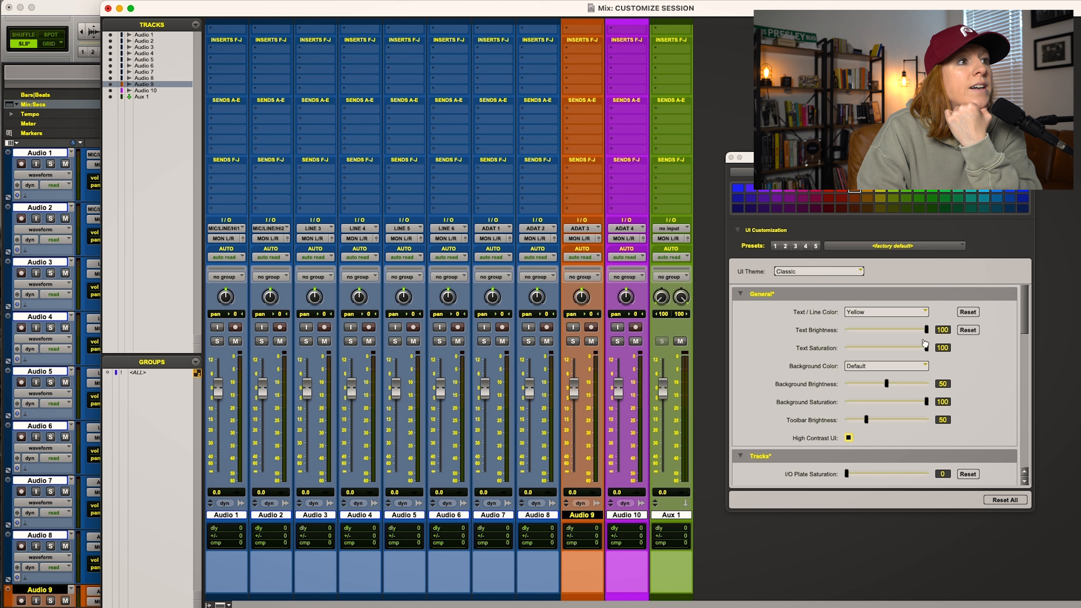
drag(886, 383, 876, 384)
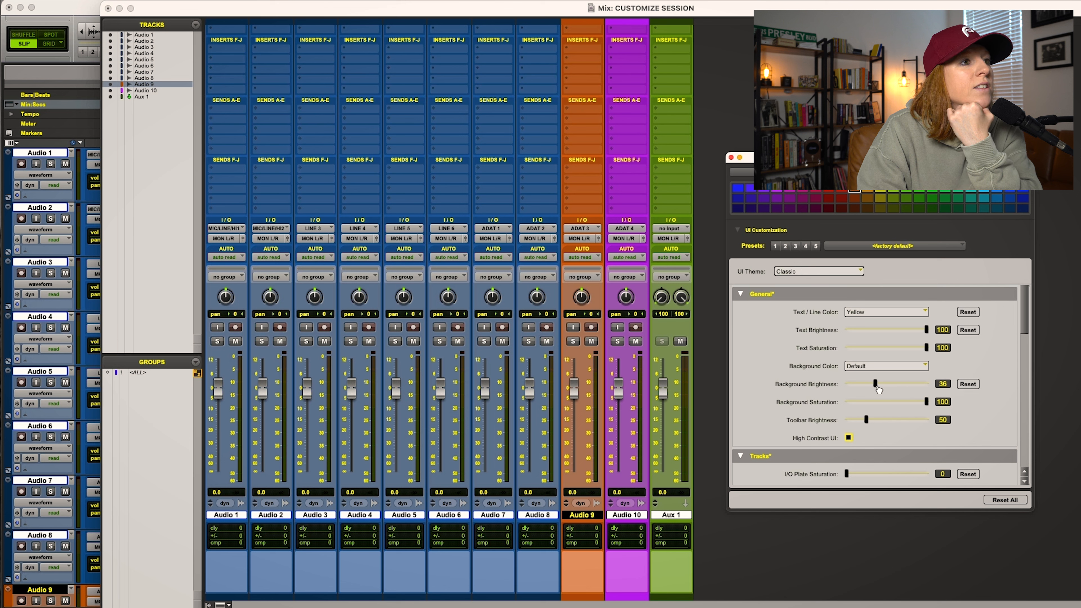
drag(927, 402, 889, 421)
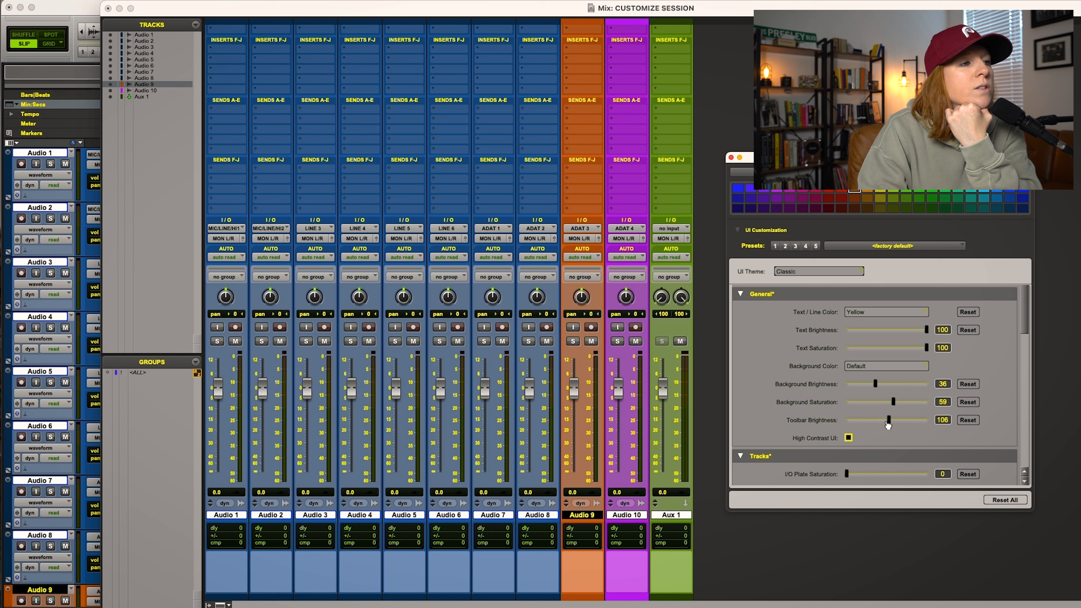